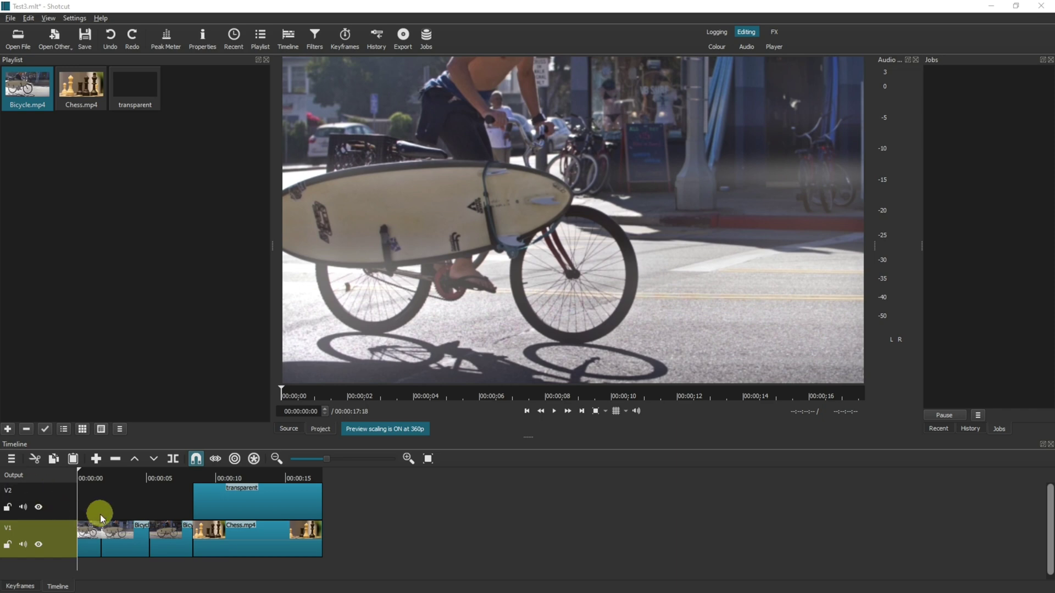
# Step: Nudge a bicycle clip on V1 back into place and play the edit from the start
pyautogui.moveTo(108, 527); pyautogui.dragTo(145, 538)
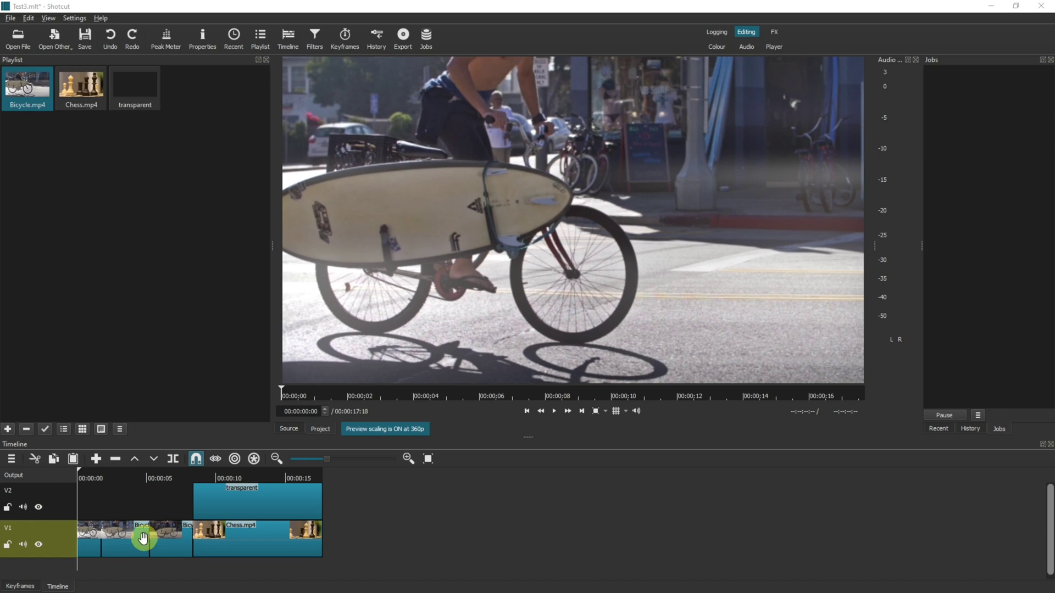
pyautogui.moveTo(145, 538); pyautogui.dragTo(127, 543)
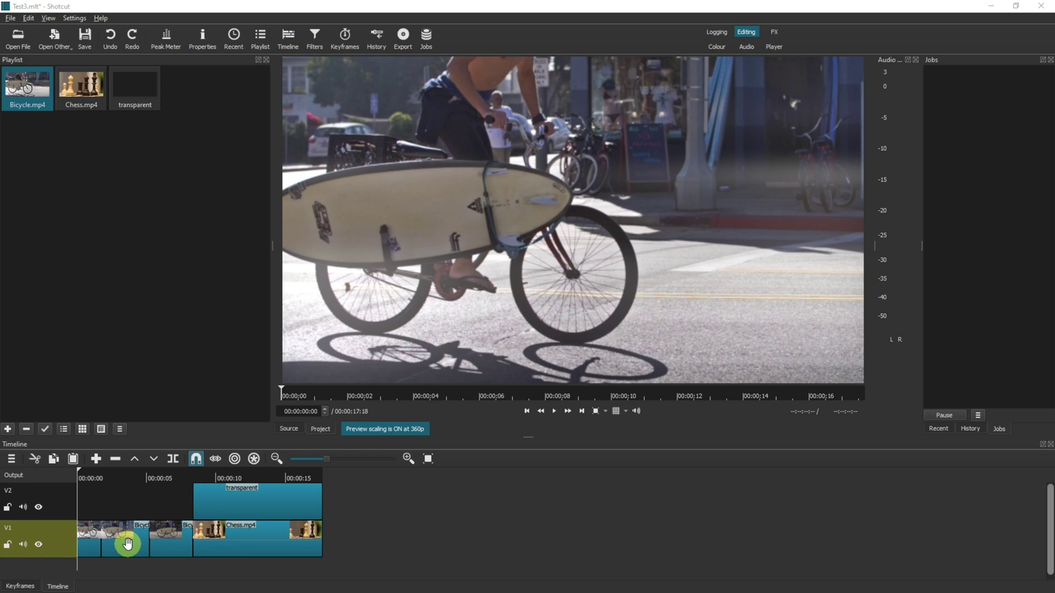
pyautogui.moveTo(127, 543); pyautogui.dragTo(124, 544)
pyautogui.moveTo(125, 545); pyautogui.dragTo(125, 545)
pyautogui.click(554, 408)
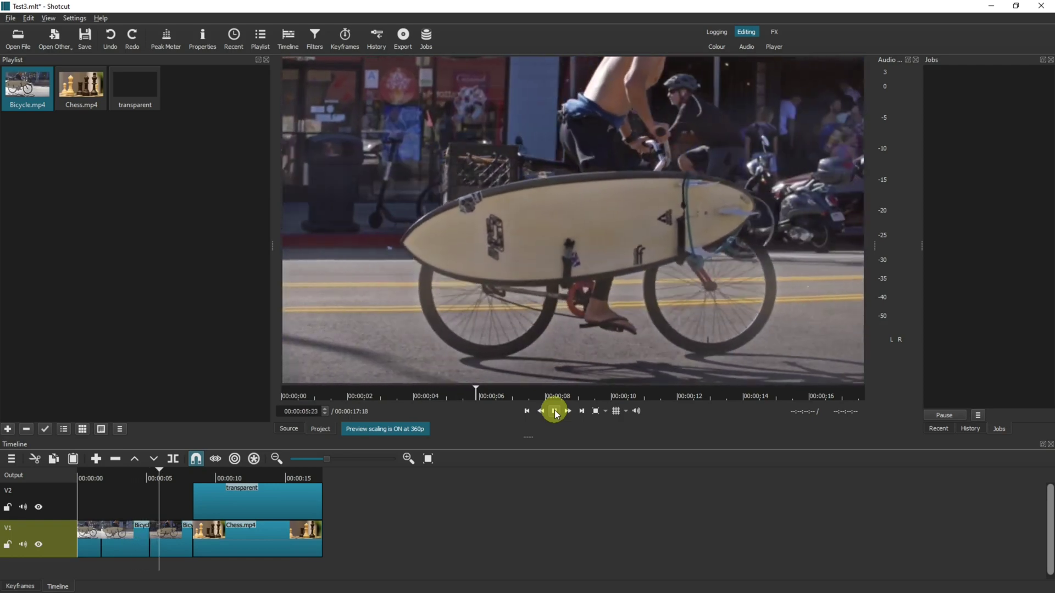
# Step: Stop playback, jump to the Chess clip, and replay the section with the V2 caption clip selected
pyautogui.click(555, 410)
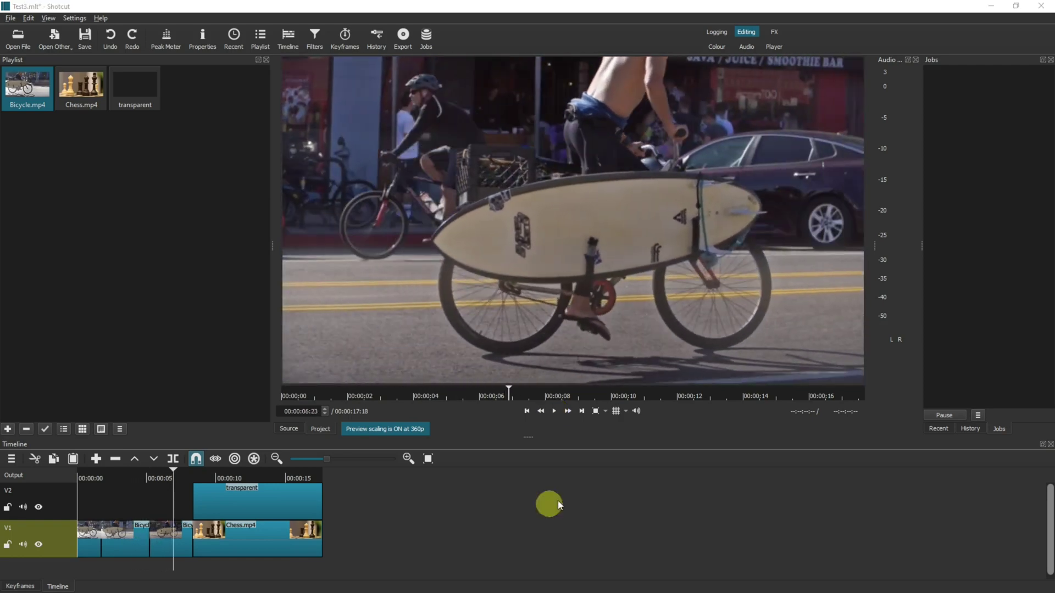
pyautogui.click(582, 409)
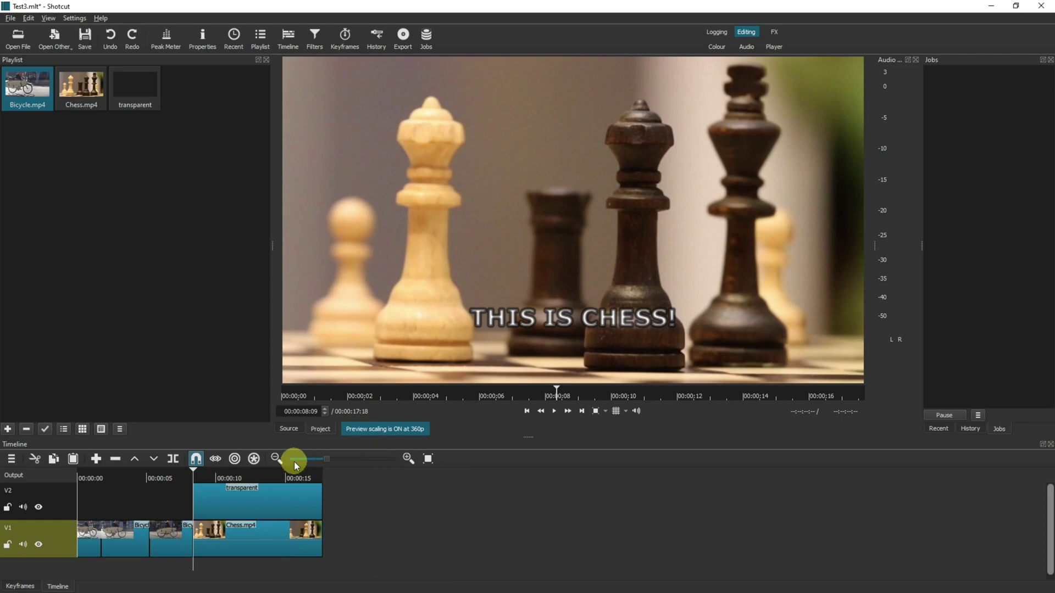
pyautogui.click(252, 499)
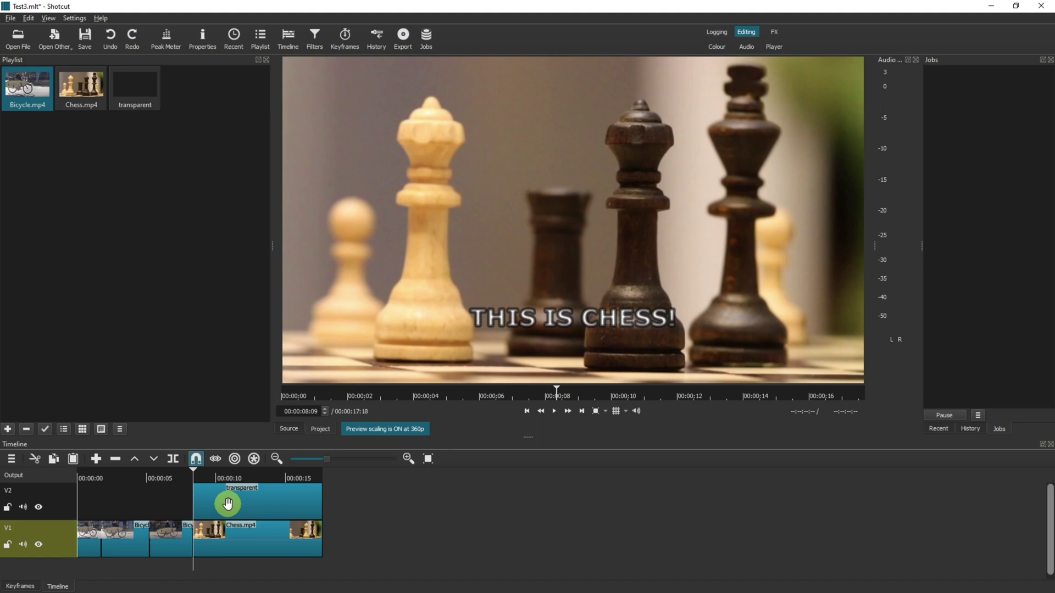
pyautogui.click(554, 411)
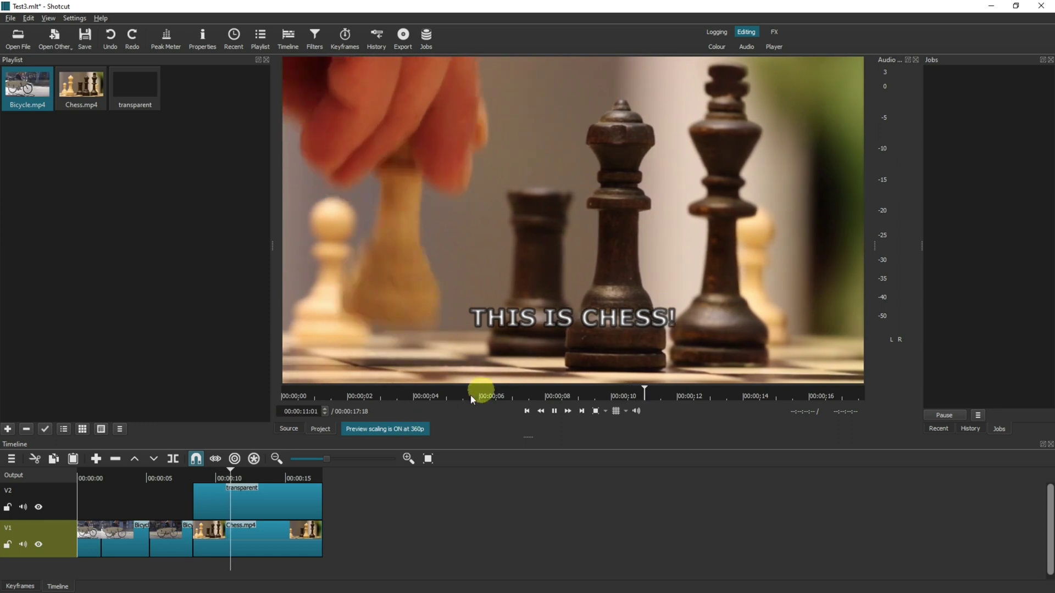
pyautogui.click(223, 497)
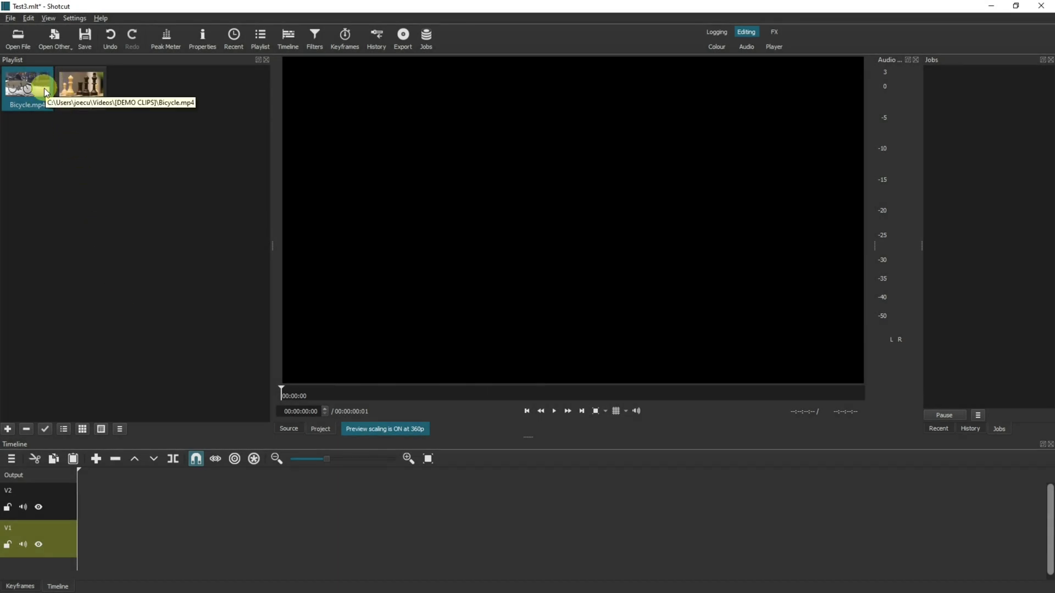
# Step: Drop Bicycle.mp4 at the start of V1 and split it at about 2 seconds
pyautogui.moveTo(43, 88); pyautogui.dragTo(100, 528)
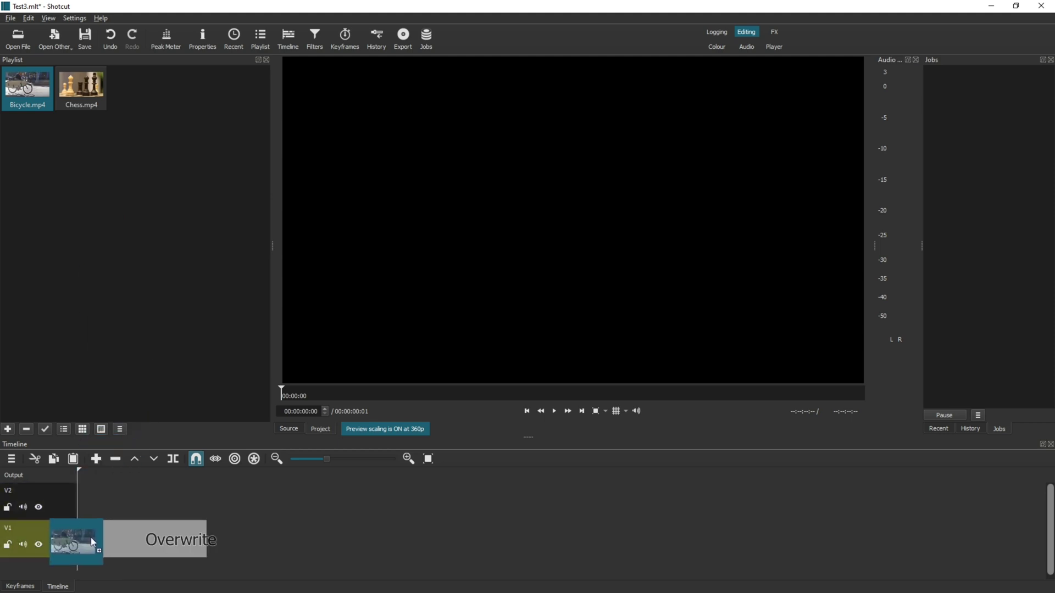
pyautogui.moveTo(100, 528); pyautogui.dragTo(80, 540)
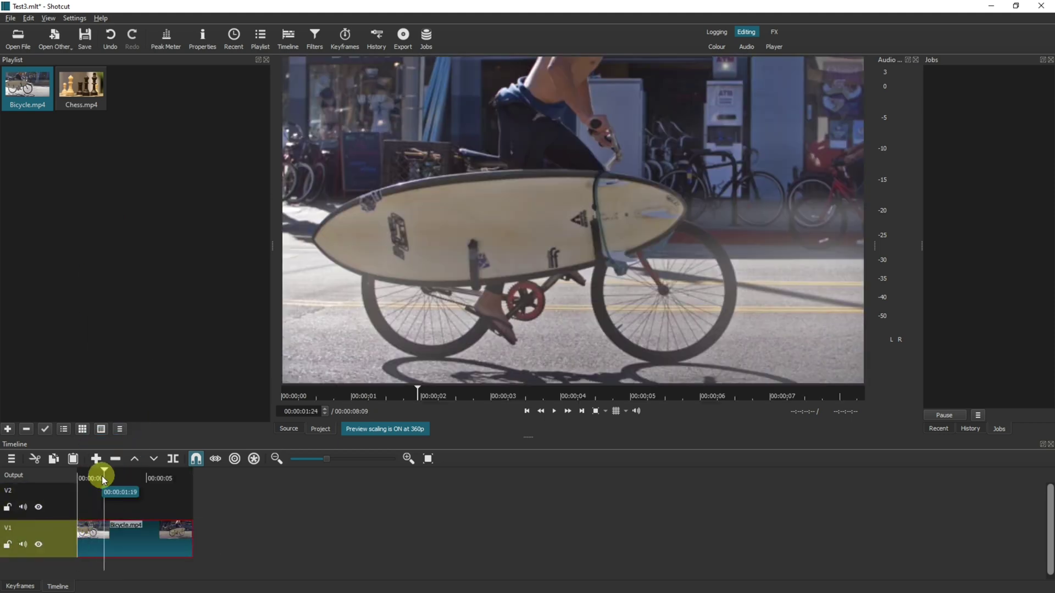
pyautogui.moveTo(103, 476); pyautogui.dragTo(105, 480)
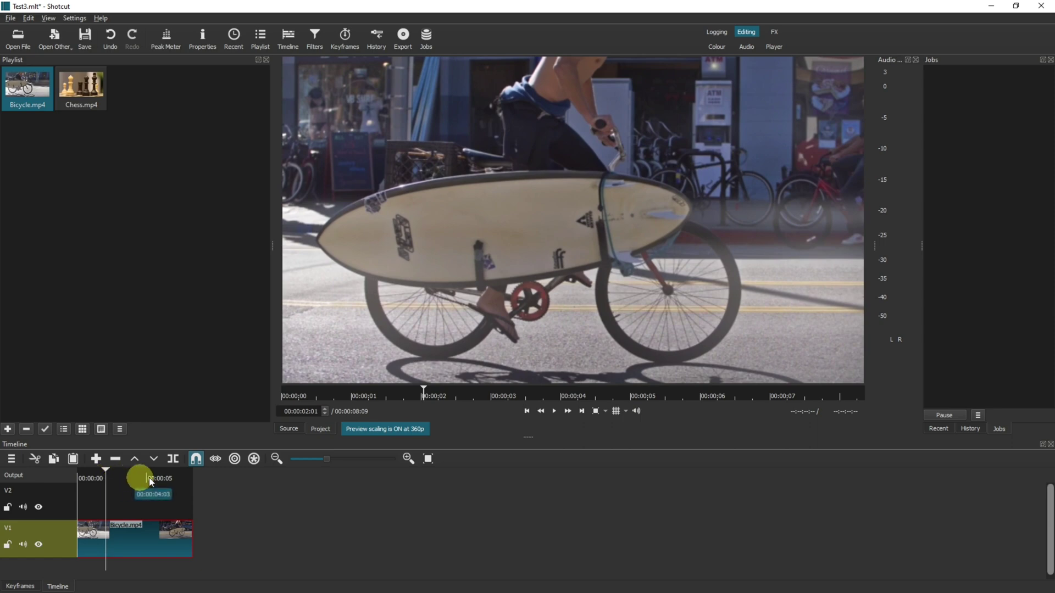
pyautogui.click(175, 460)
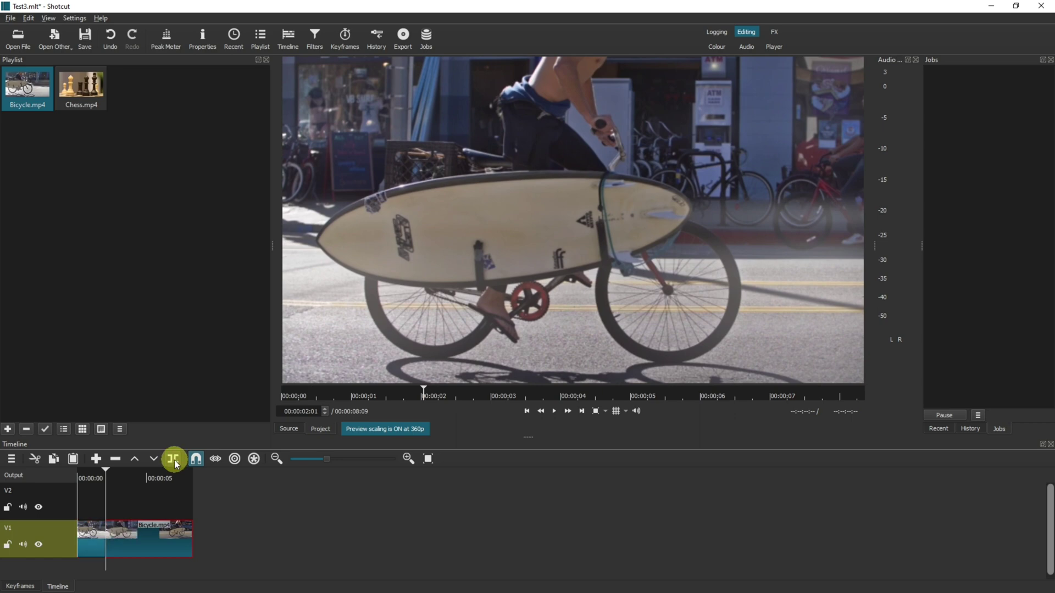
# Step: Split the bicycle clip again near 5 seconds and select the middle piece
pyautogui.moveTo(116, 483); pyautogui.dragTo(149, 484)
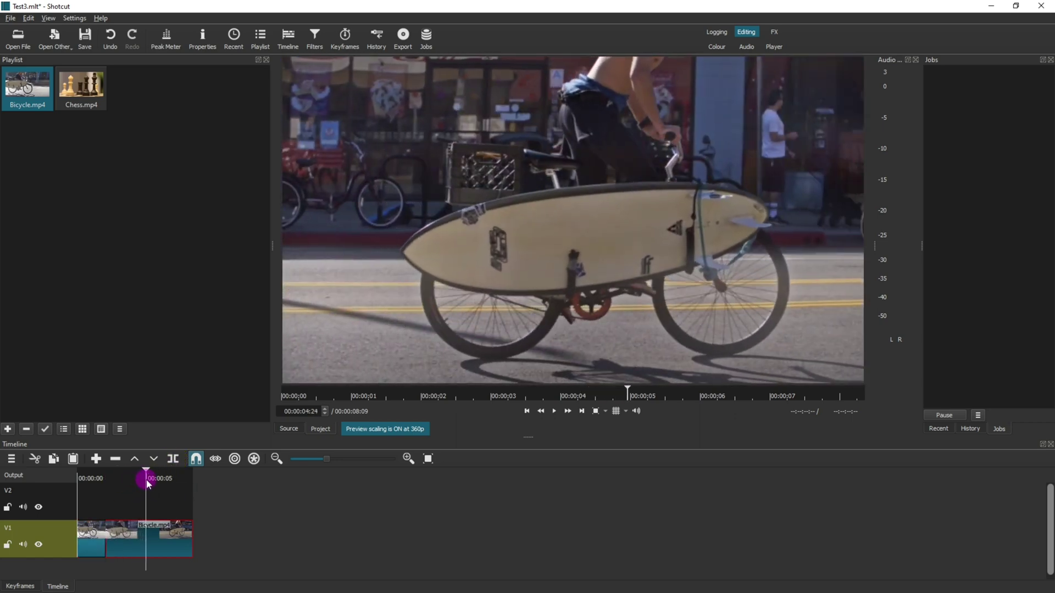
pyautogui.click(174, 458)
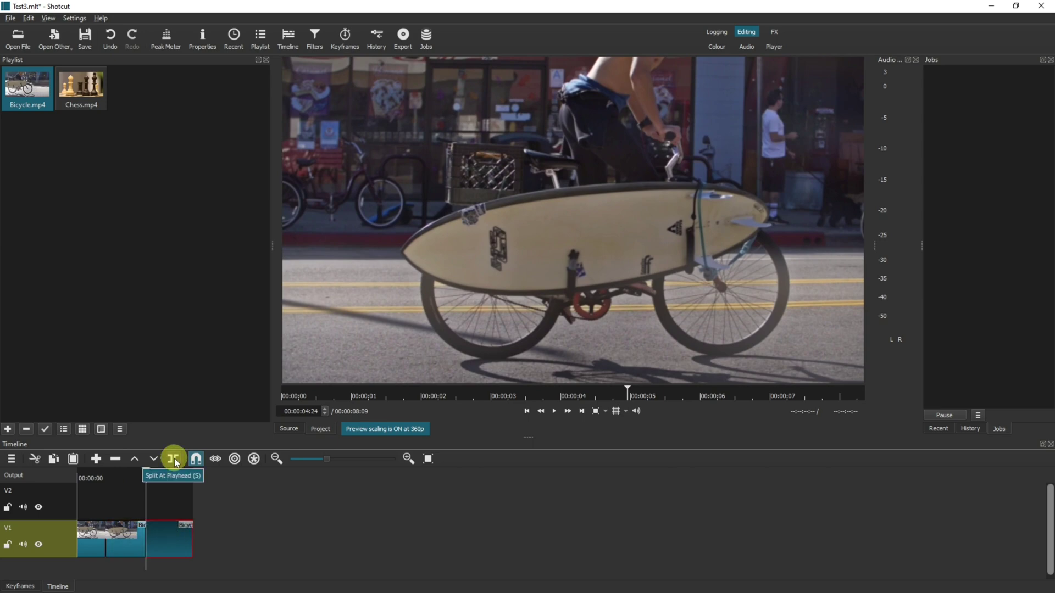
pyautogui.click(126, 542)
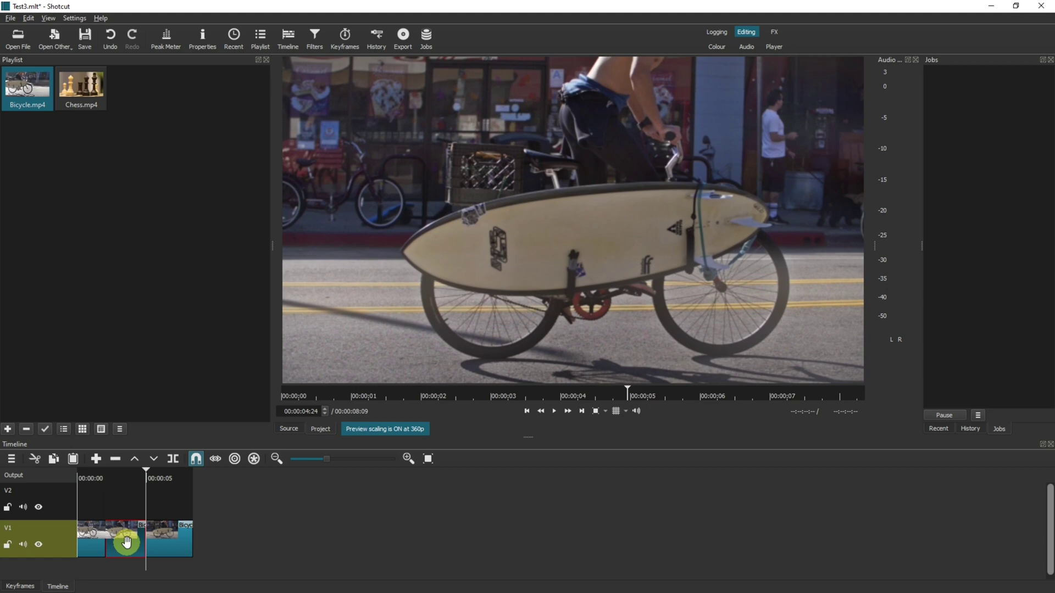
# Step: Add the Text: Simple filter to the middle bicycle piece and preview it at 00:00:03:11
pyautogui.click(314, 45)
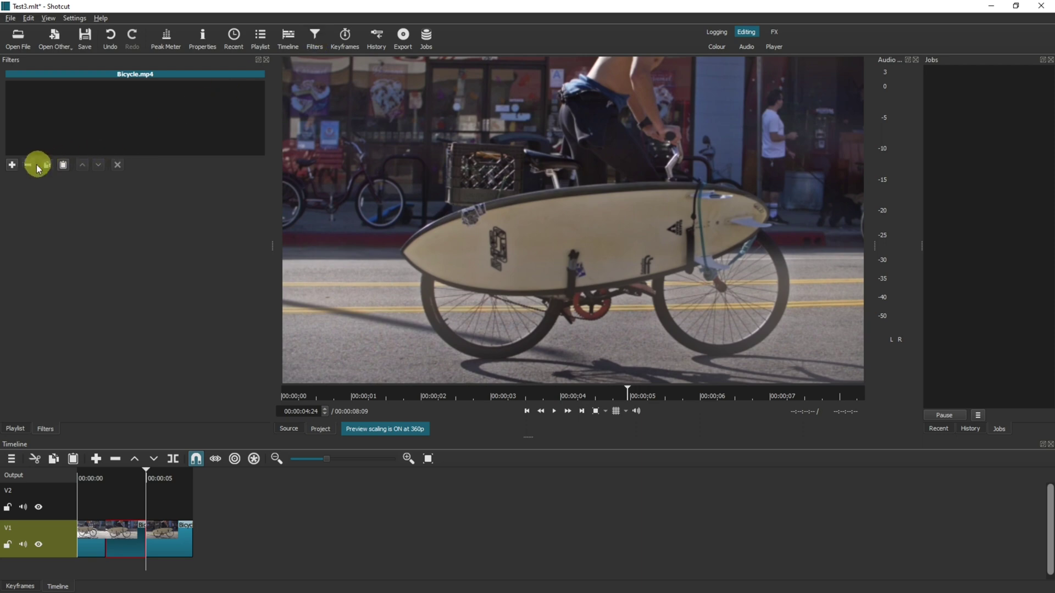
pyautogui.click(13, 165)
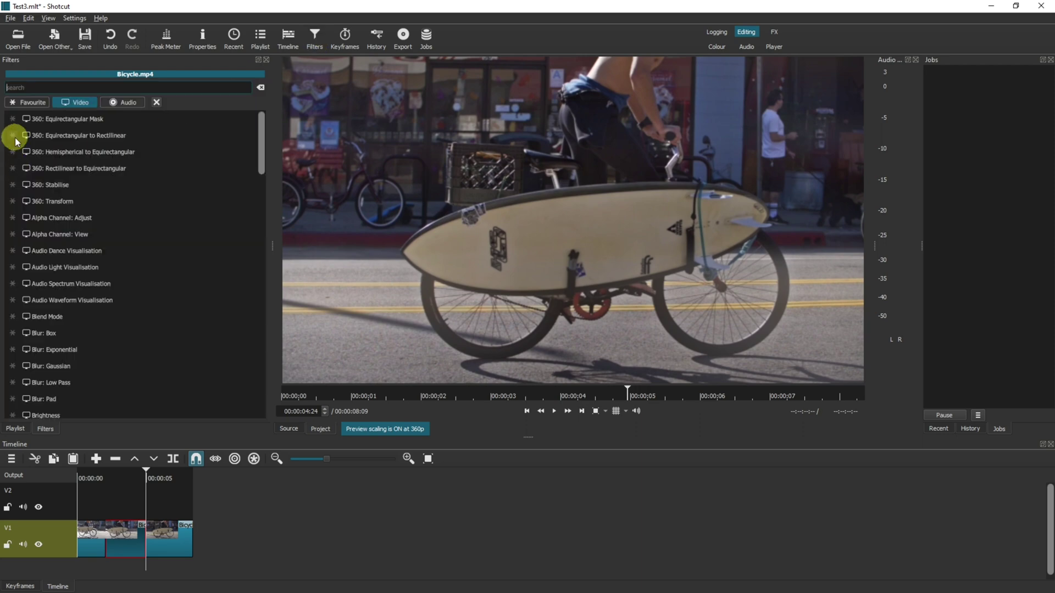
pyautogui.click(63, 86)
pyautogui.write('te')
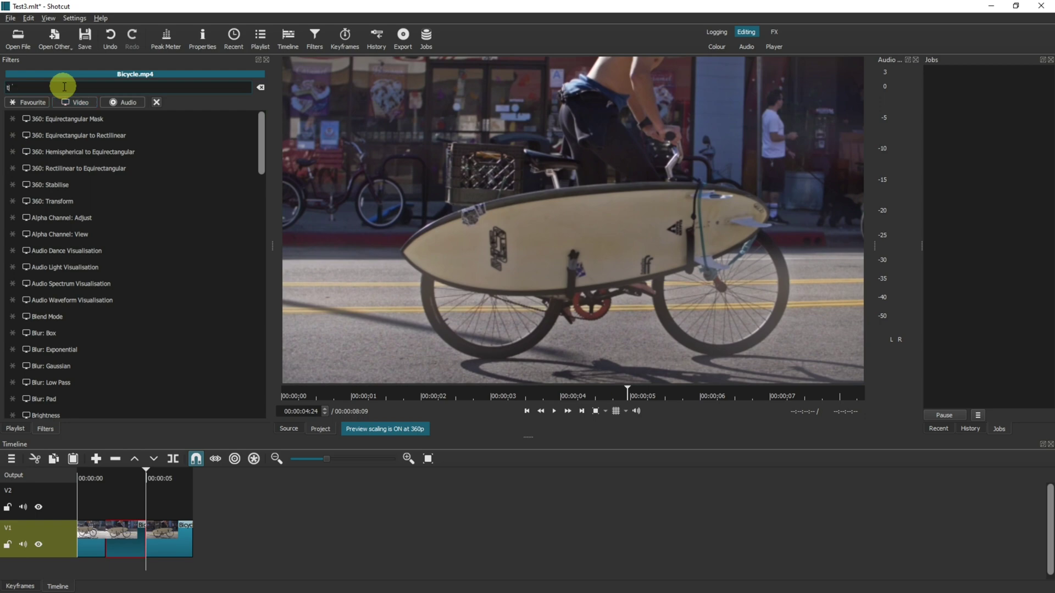
pyautogui.write('xt')
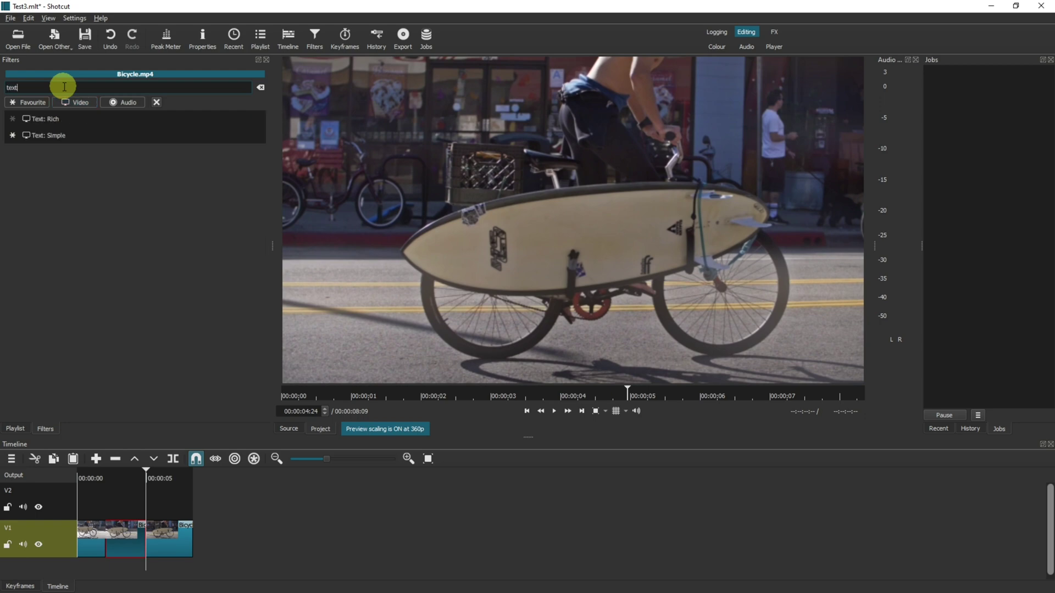
pyautogui.click(56, 140)
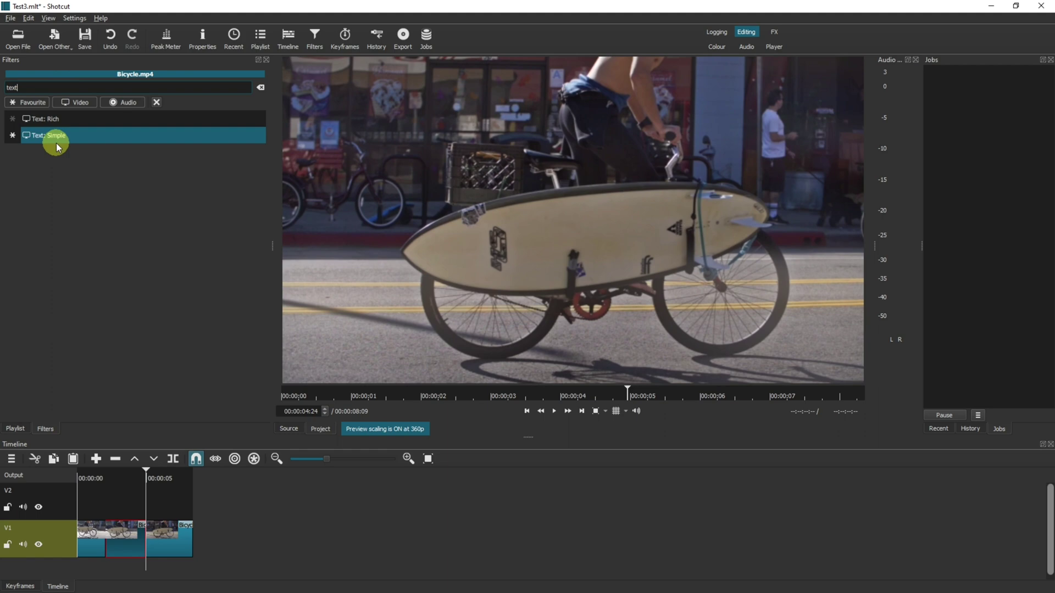
pyautogui.click(45, 138)
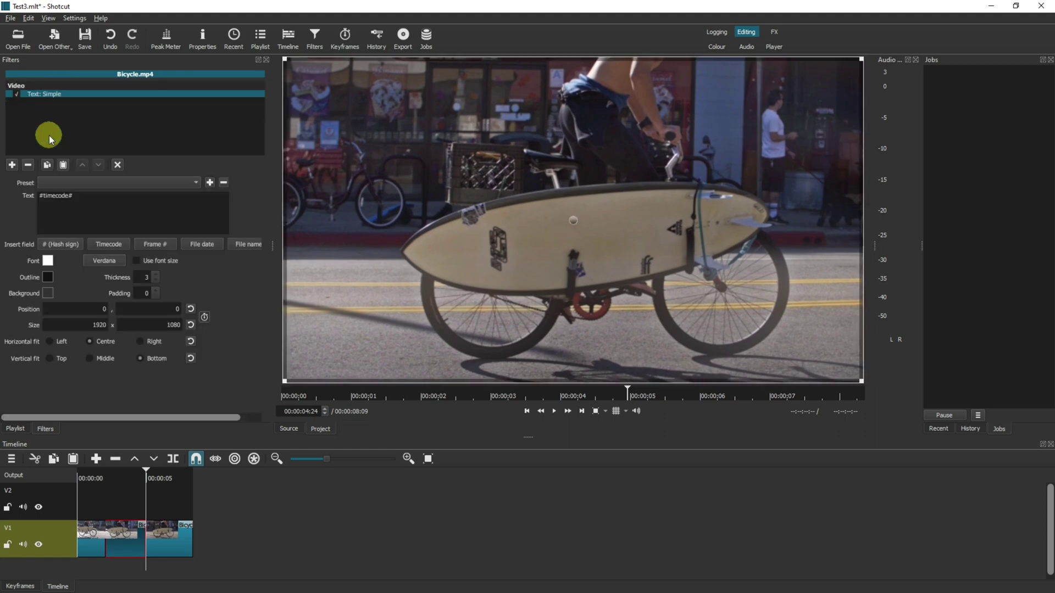
pyautogui.click(138, 358)
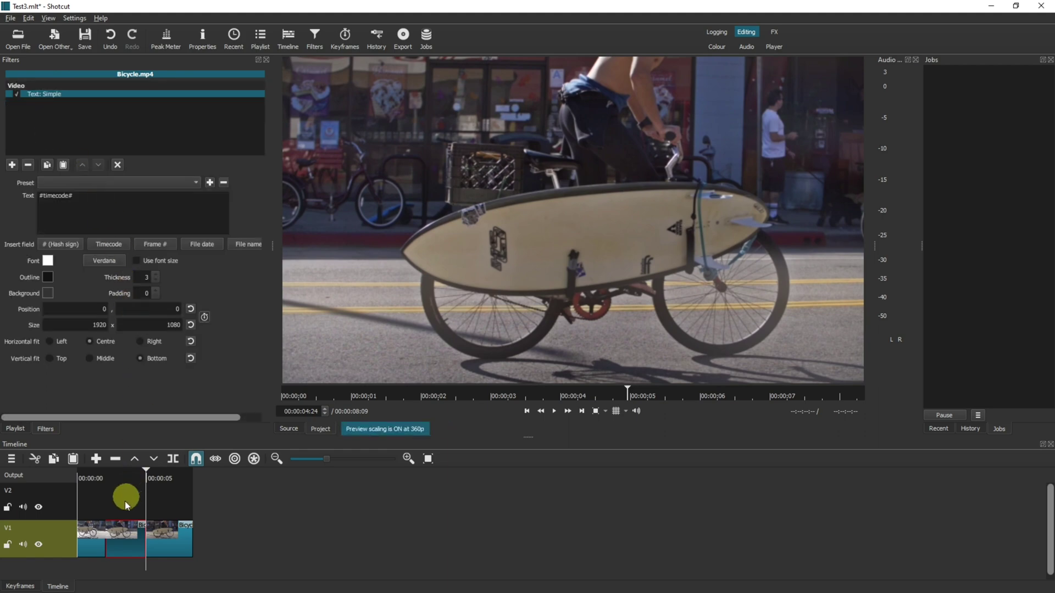
pyautogui.click(125, 475)
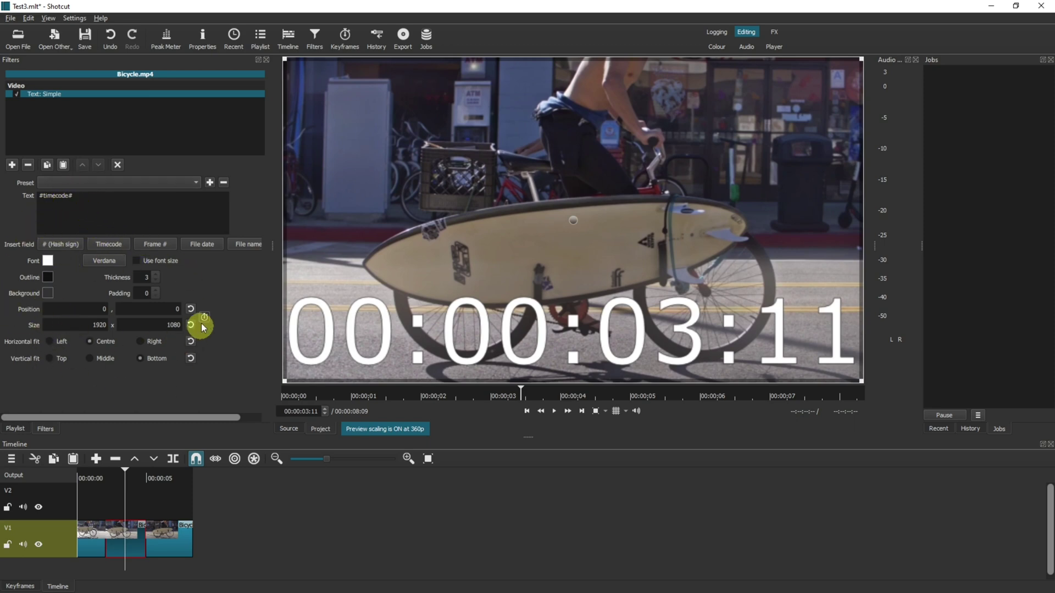
# Step: Try the Lower Third preset, revert to the default layout, and select the #timecode# placeholder text
pyautogui.click(81, 185)
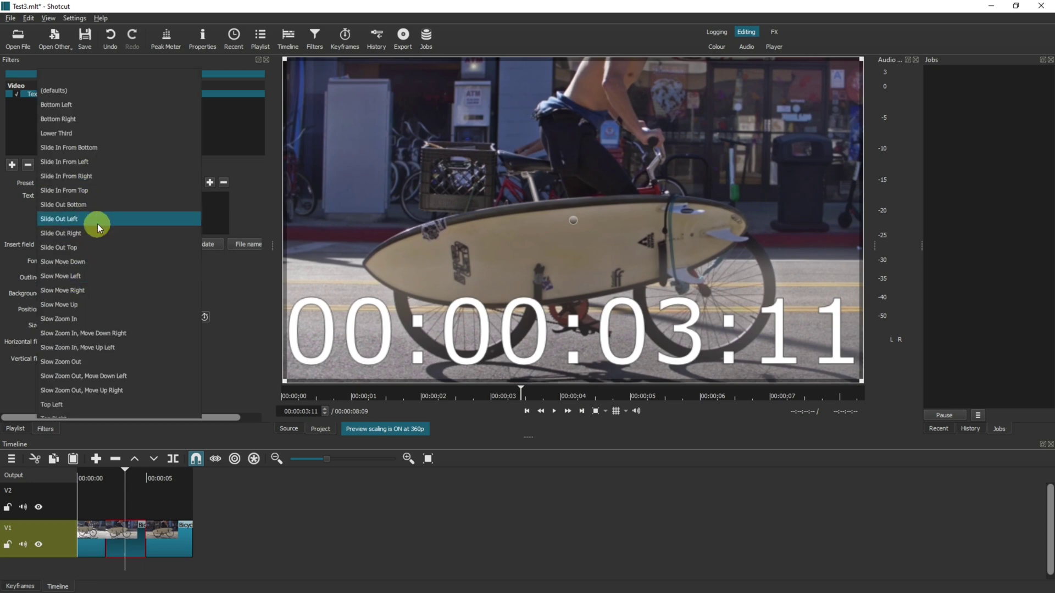
pyautogui.click(103, 136)
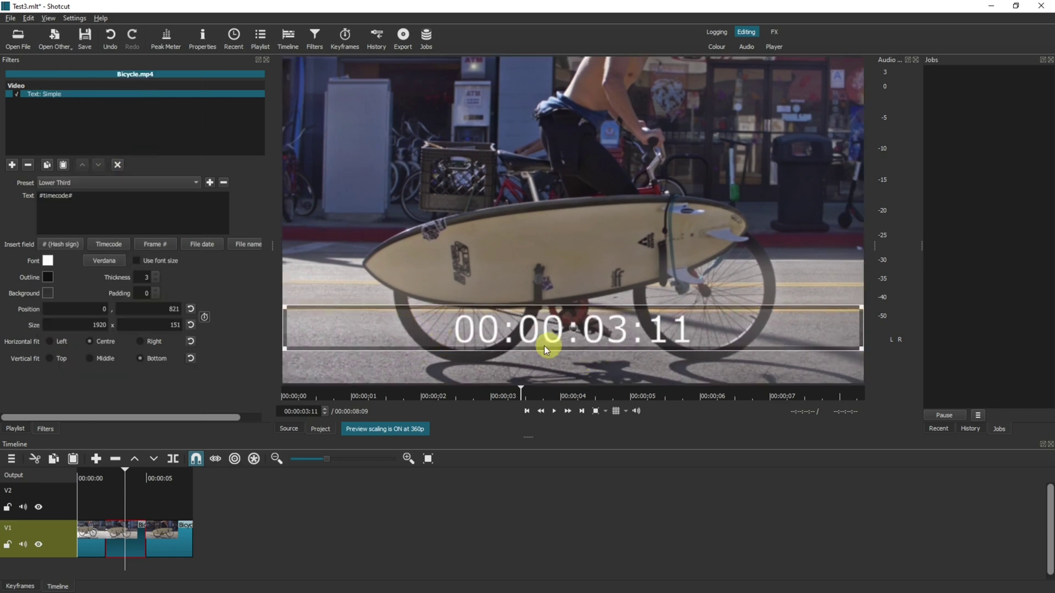
pyautogui.click(114, 183)
pyautogui.click(65, 82)
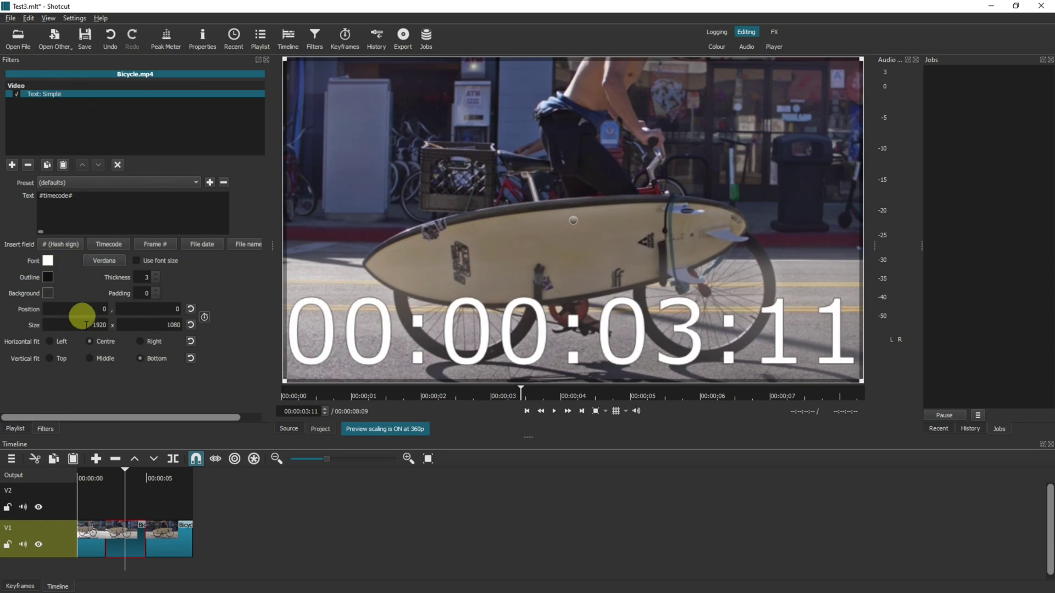
pyautogui.click(63, 198)
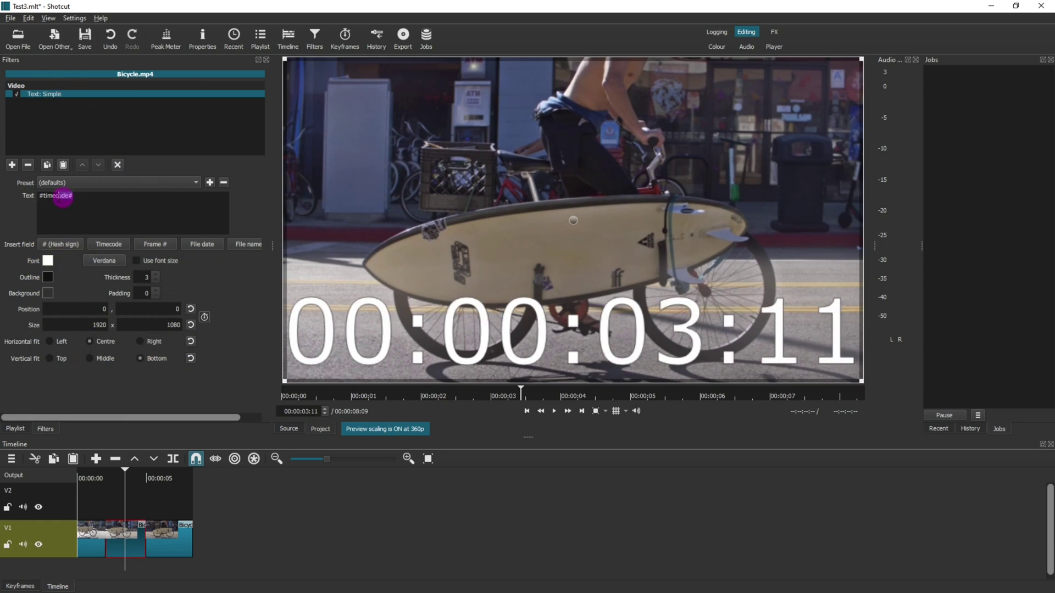
pyautogui.moveTo(63, 198); pyautogui.dragTo(34, 198)
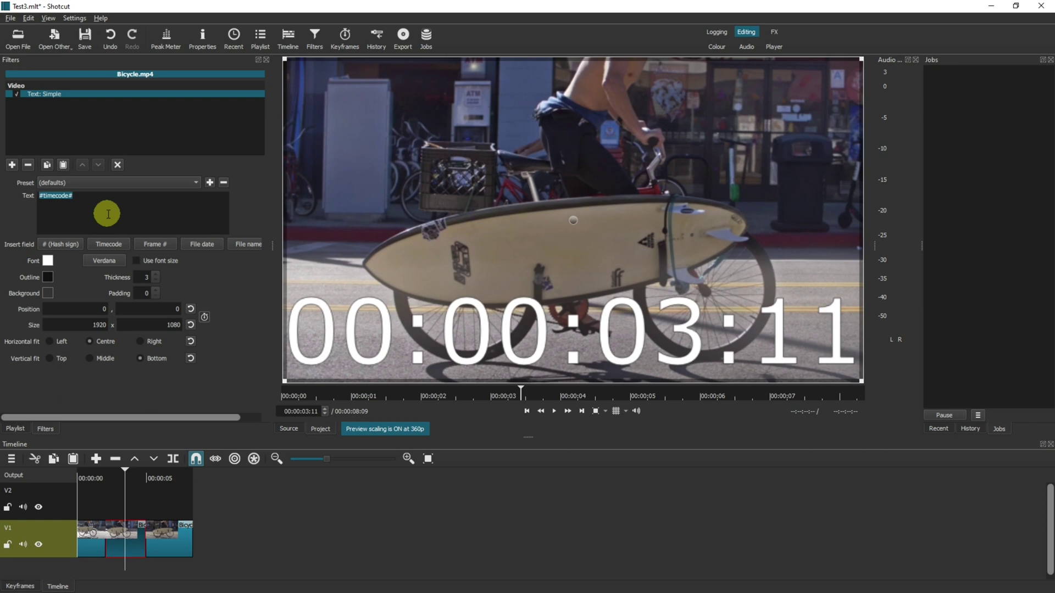
pyautogui.write('TH')
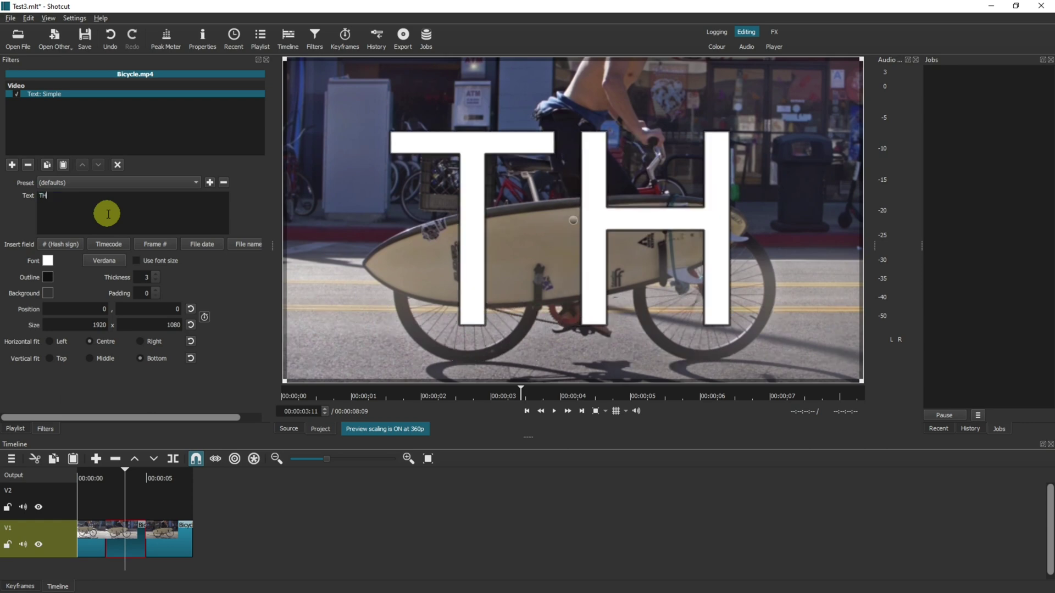
pyautogui.write('IS IS A')
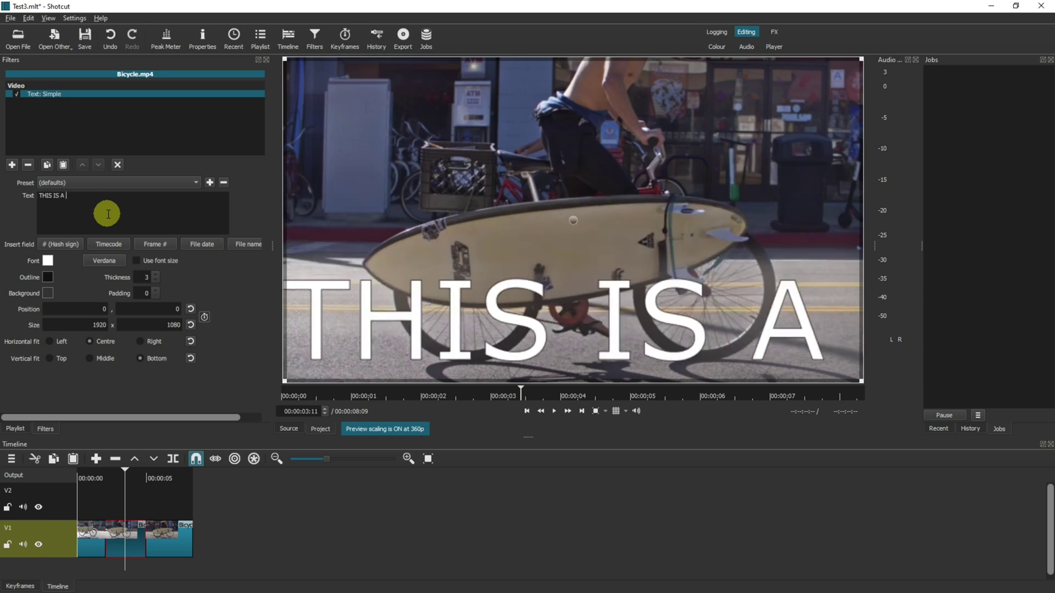
pyautogui.write(' BIKE!')
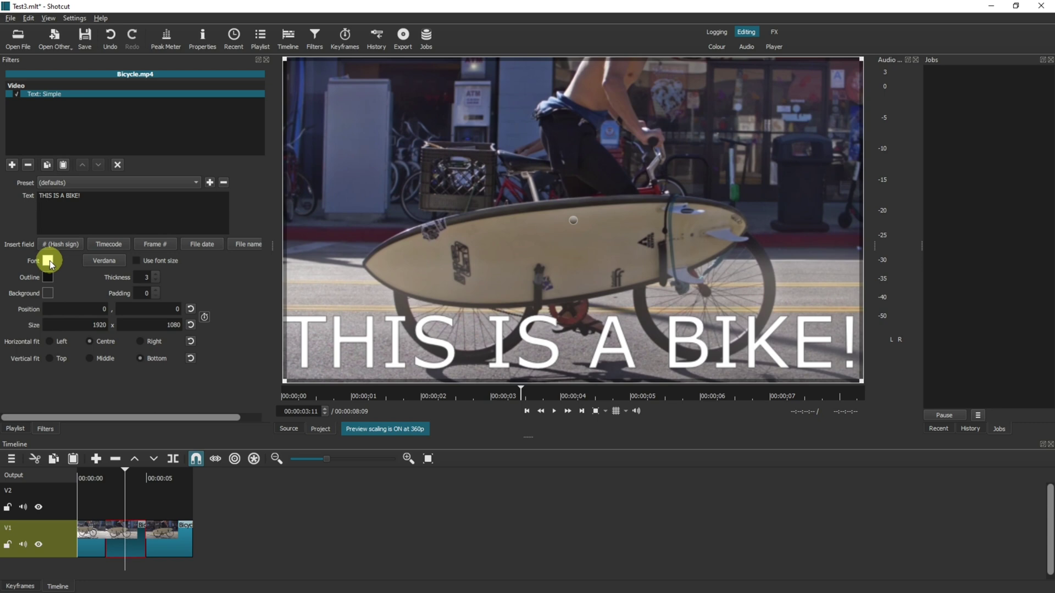
# Step: Set the caption font to Arial, turn off Use font size, and stretch the text box across the frame
pyautogui.click(102, 261)
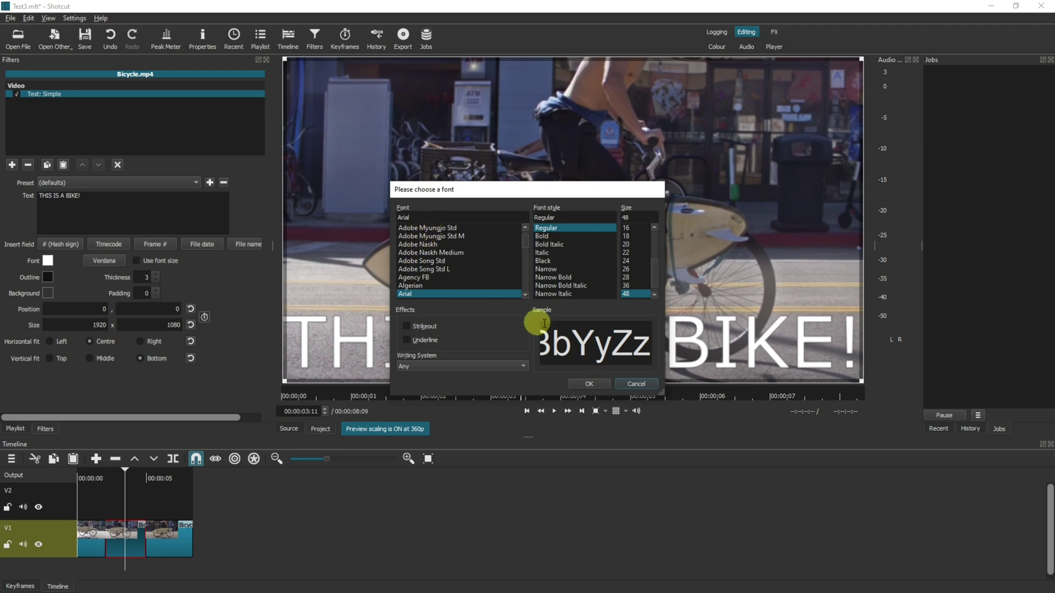
pyautogui.click(599, 381)
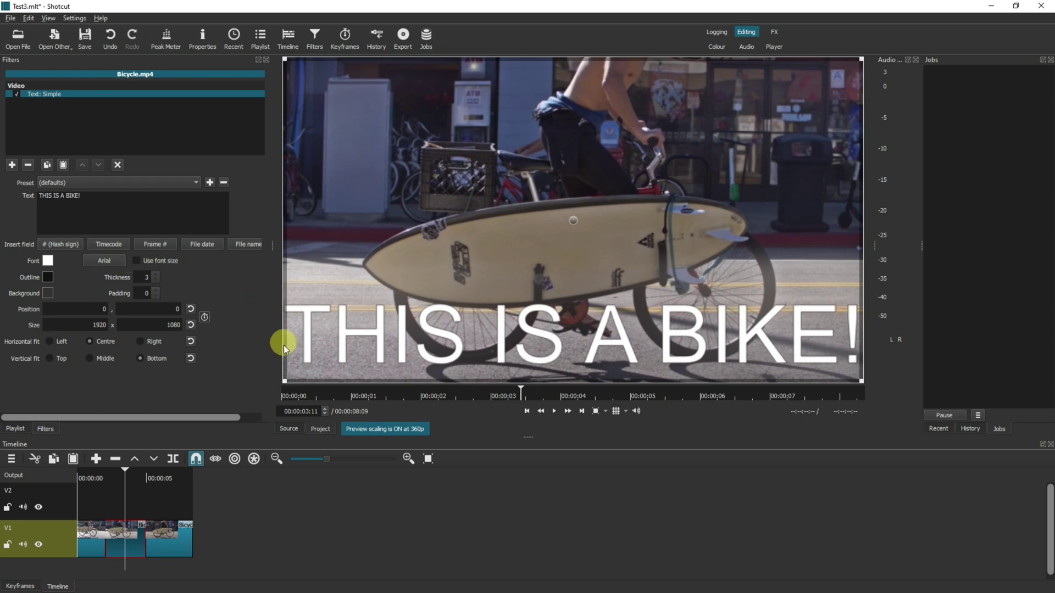
pyautogui.moveTo(290, 376)
pyautogui.mouseDown()
pyautogui.moveTo(437, 303)
pyautogui.moveTo(295, 373)
pyautogui.moveTo(322, 355)
pyautogui.moveTo(300, 374)
pyautogui.moveTo(302, 354)
pyautogui.moveTo(285, 376)
pyautogui.moveTo(338, 312)
pyautogui.moveTo(336, 344)
pyautogui.moveTo(318, 347)
pyautogui.moveTo(343, 306)
pyautogui.moveTo(497, 202)
pyautogui.mouseUp()
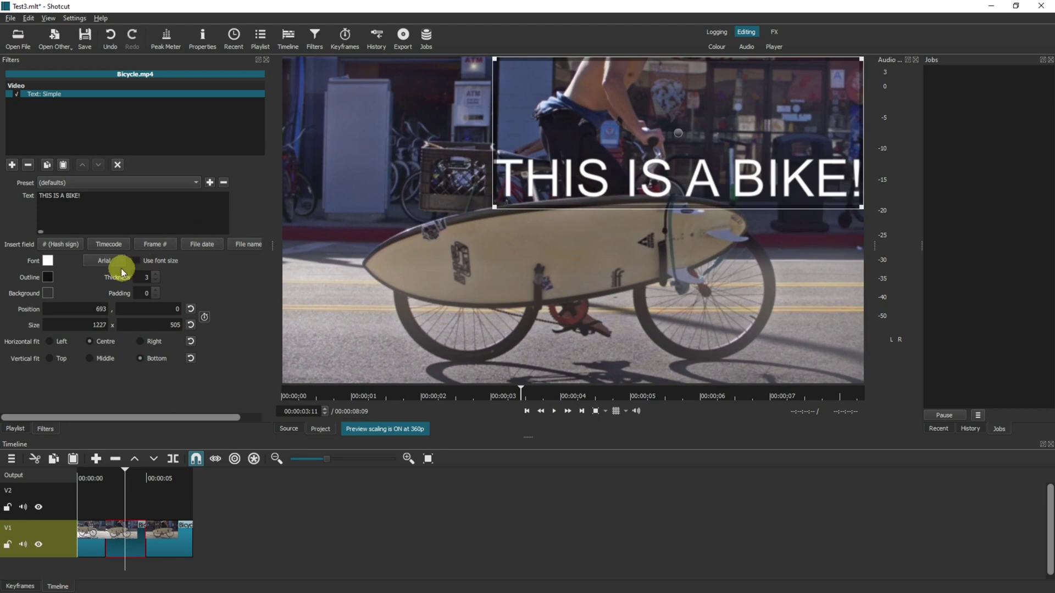
pyautogui.click(136, 261)
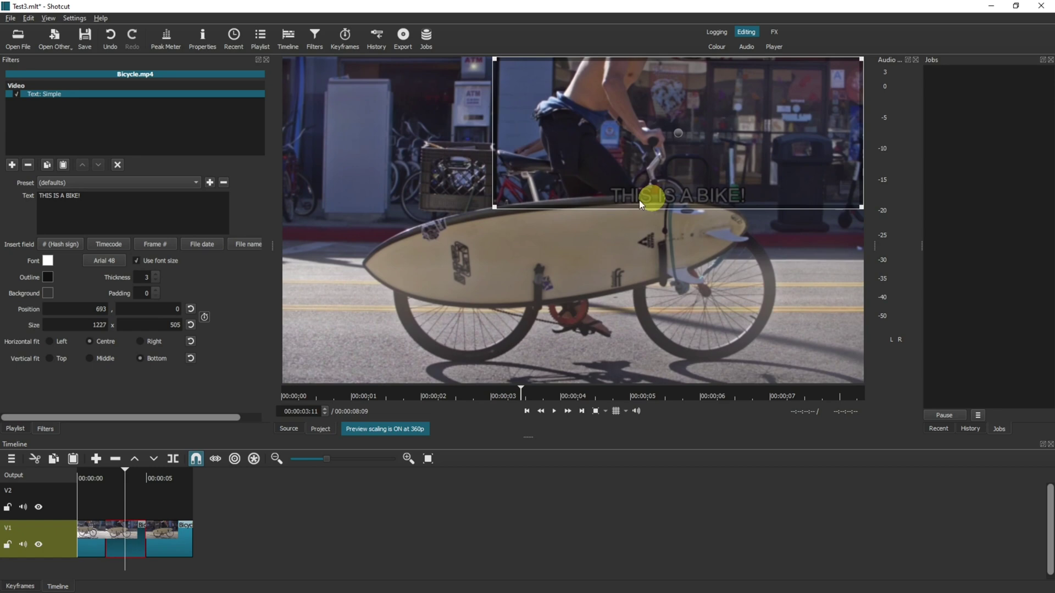
pyautogui.click(115, 260)
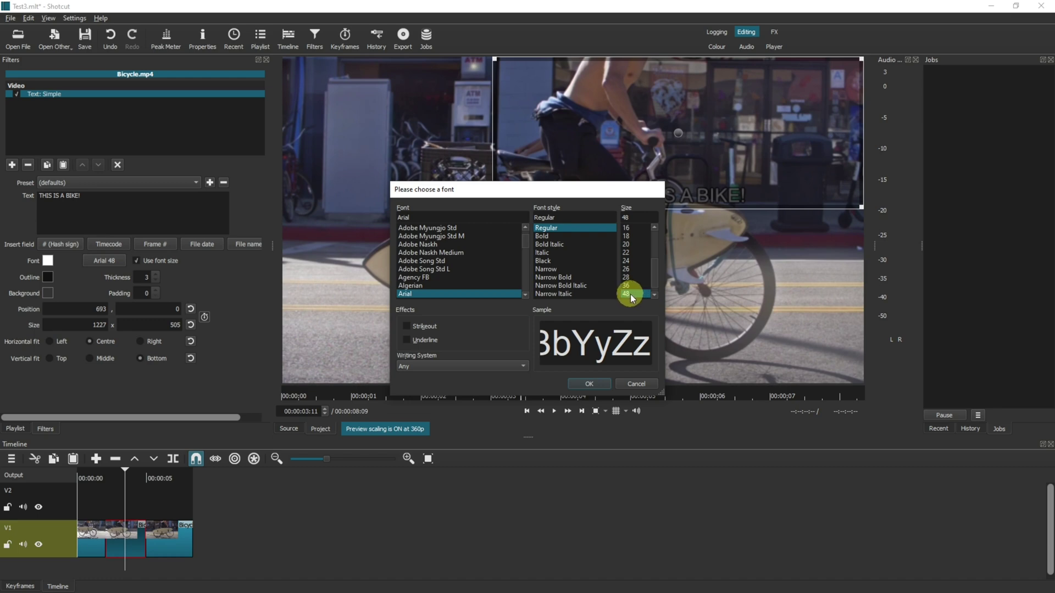
pyautogui.click(584, 388)
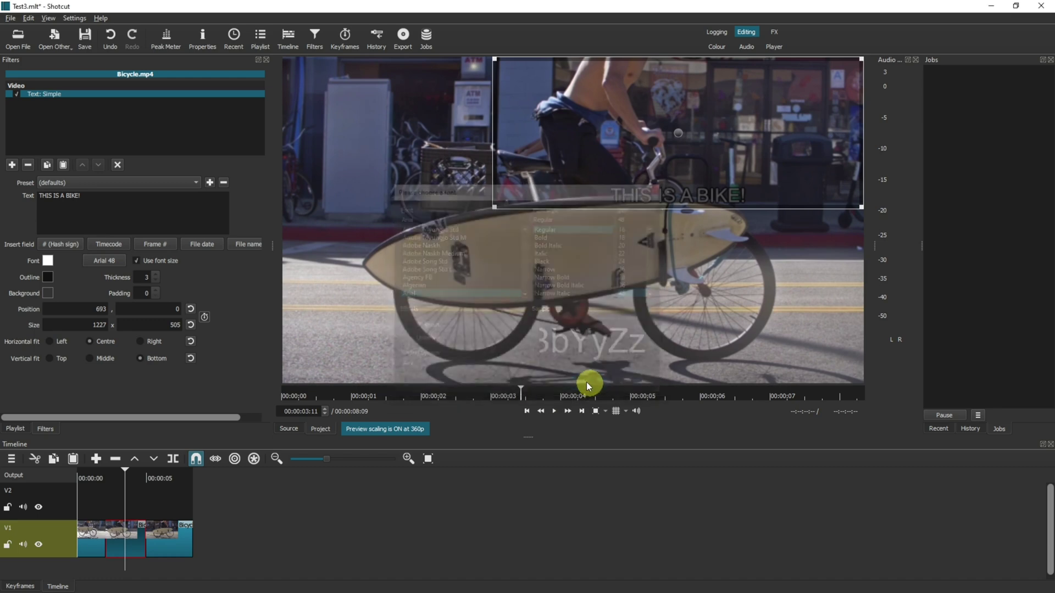
pyautogui.click(136, 262)
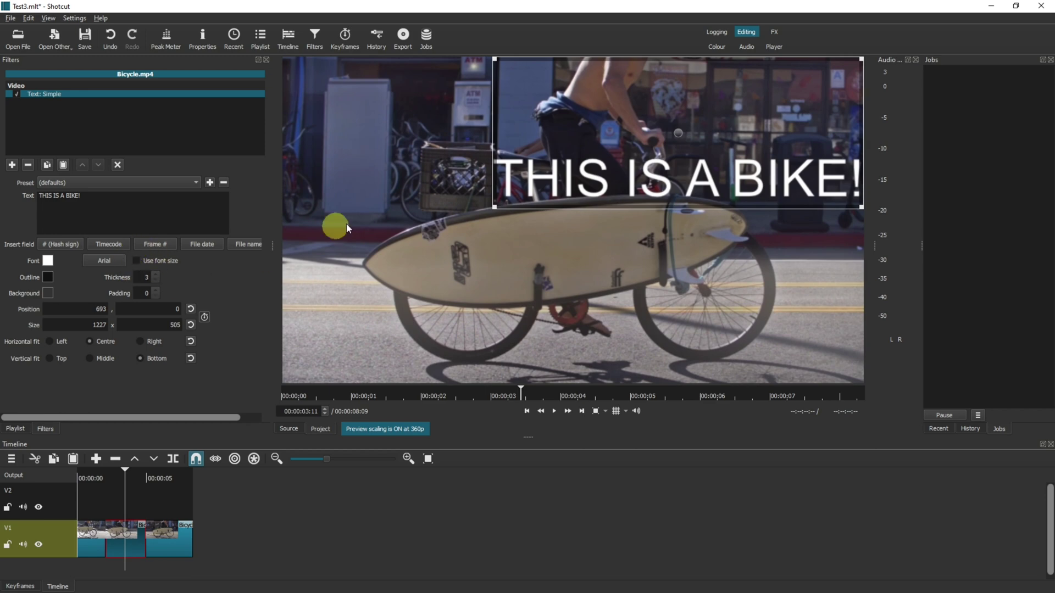
pyautogui.moveTo(504, 202); pyautogui.dragTo(286, 379)
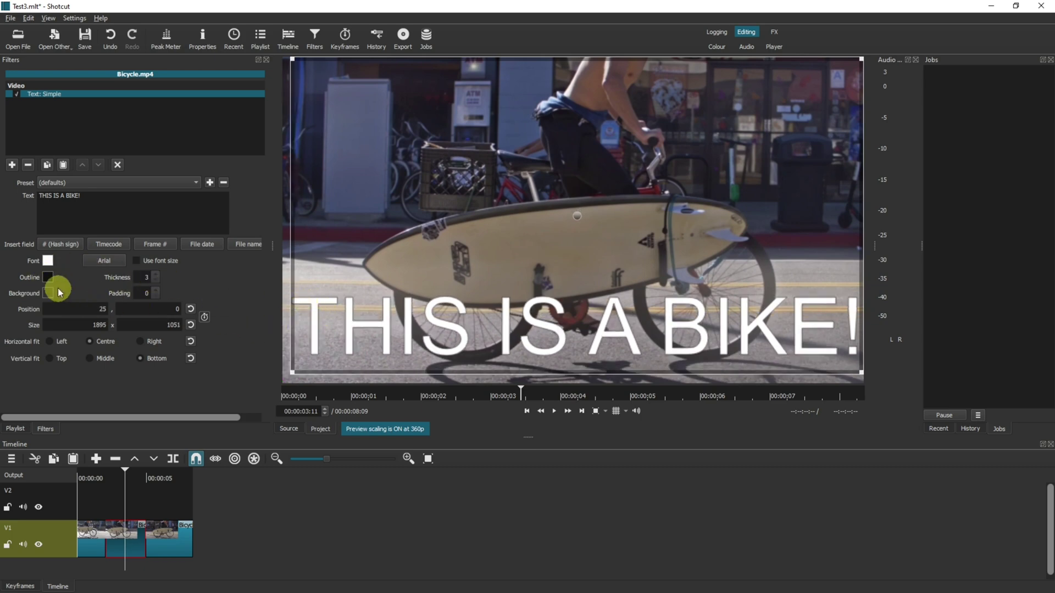
pyautogui.scroll(3, 132, 278)
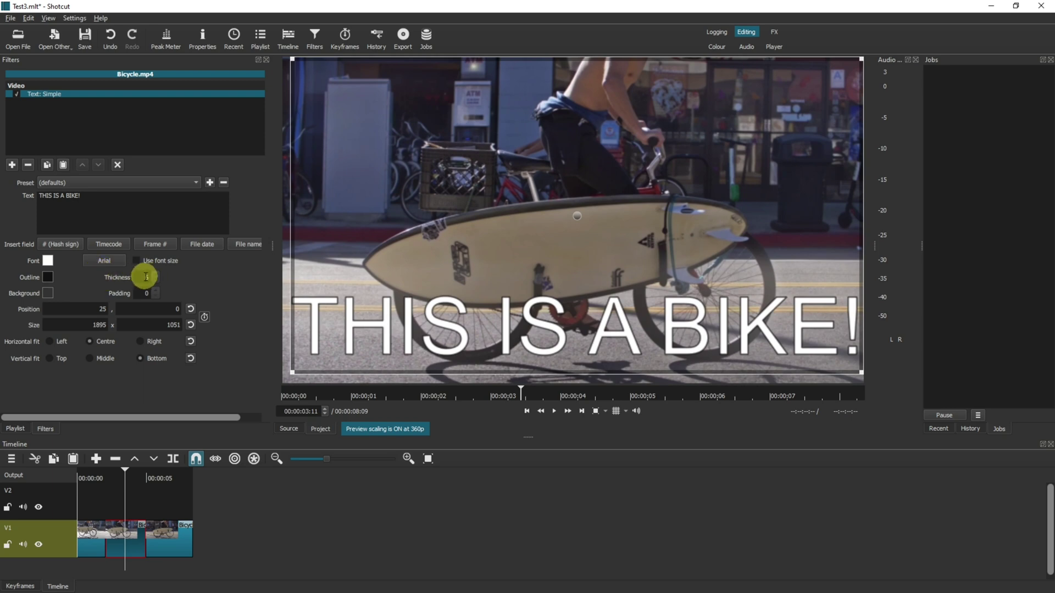
# Step: Open the outline colour chooser and close it, leaving the outline black
pyautogui.click(49, 277)
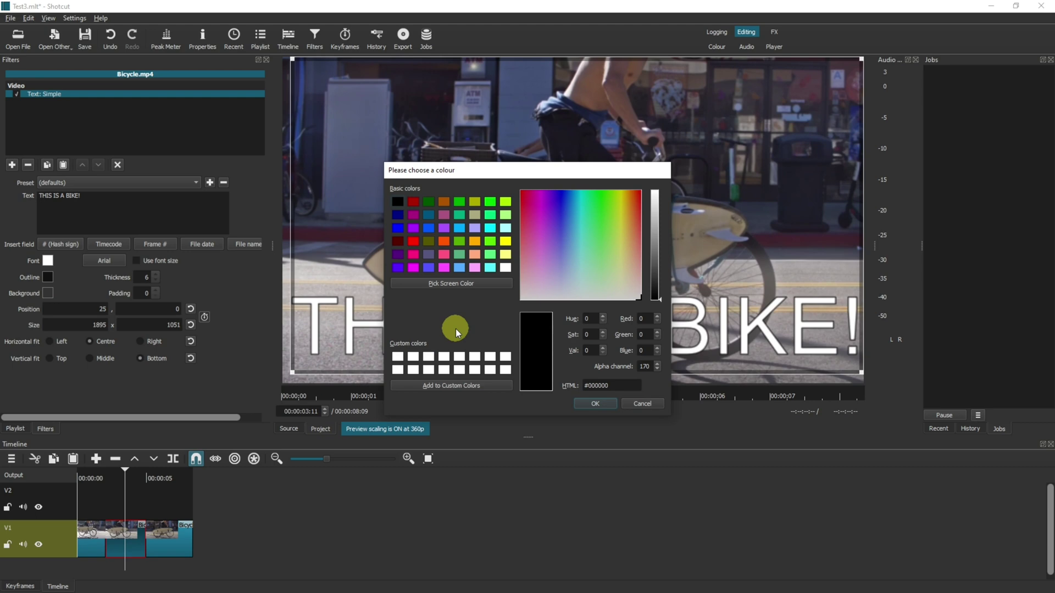
pyautogui.press('Escape')
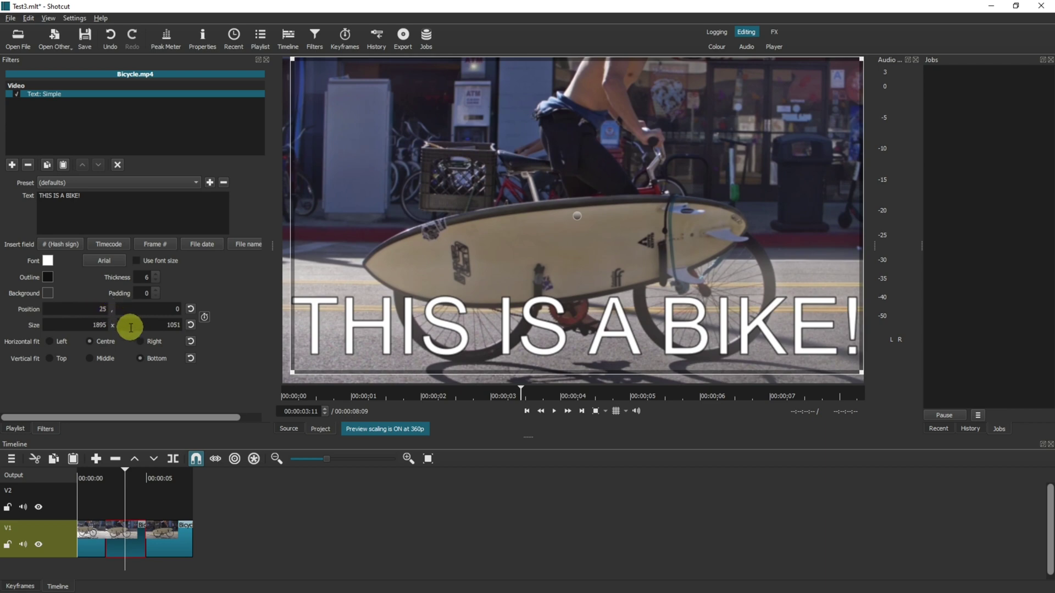
# Step: Narrow the caption's text box and try different vertical fit options
pyautogui.moveTo(298, 372)
pyautogui.mouseDown()
pyautogui.moveTo(310, 351)
pyautogui.moveTo(297, 369)
pyautogui.mouseUp()
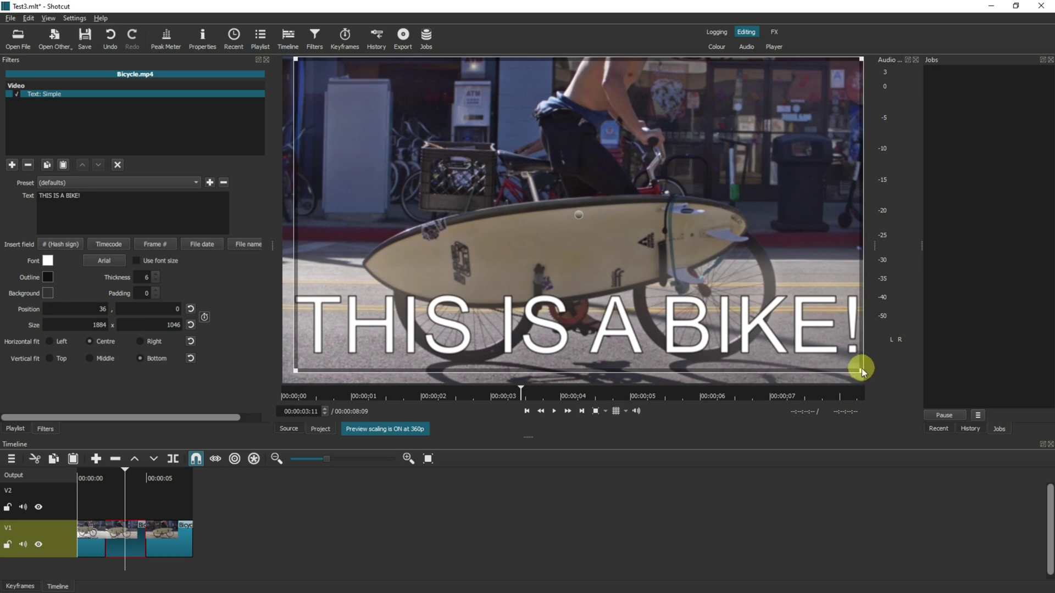
pyautogui.moveTo(861, 370)
pyautogui.mouseDown()
pyautogui.moveTo(830, 375)
pyautogui.moveTo(842, 371)
pyautogui.mouseUp()
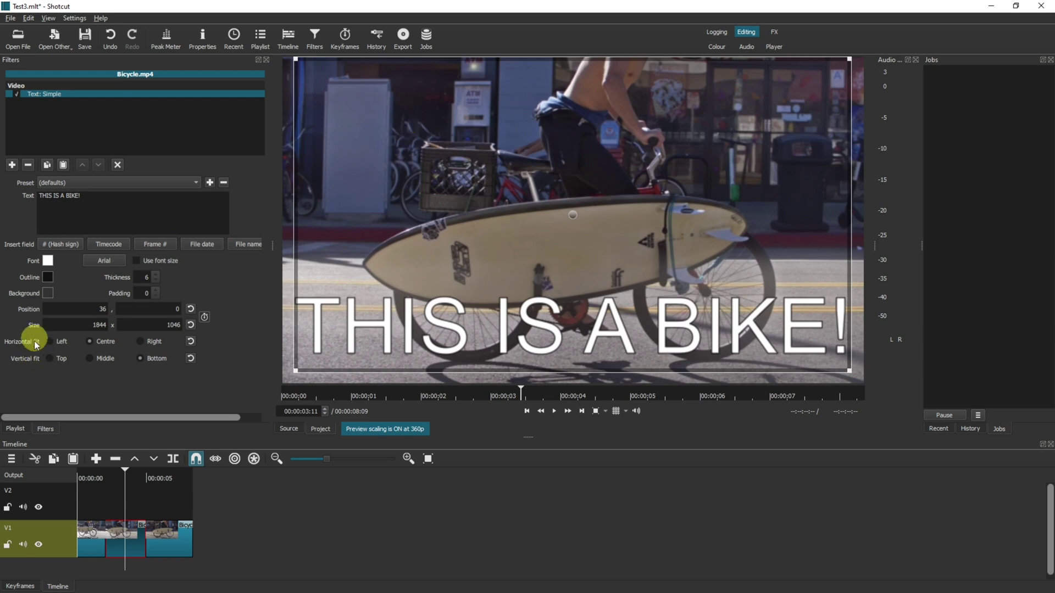
pyautogui.click(90, 360)
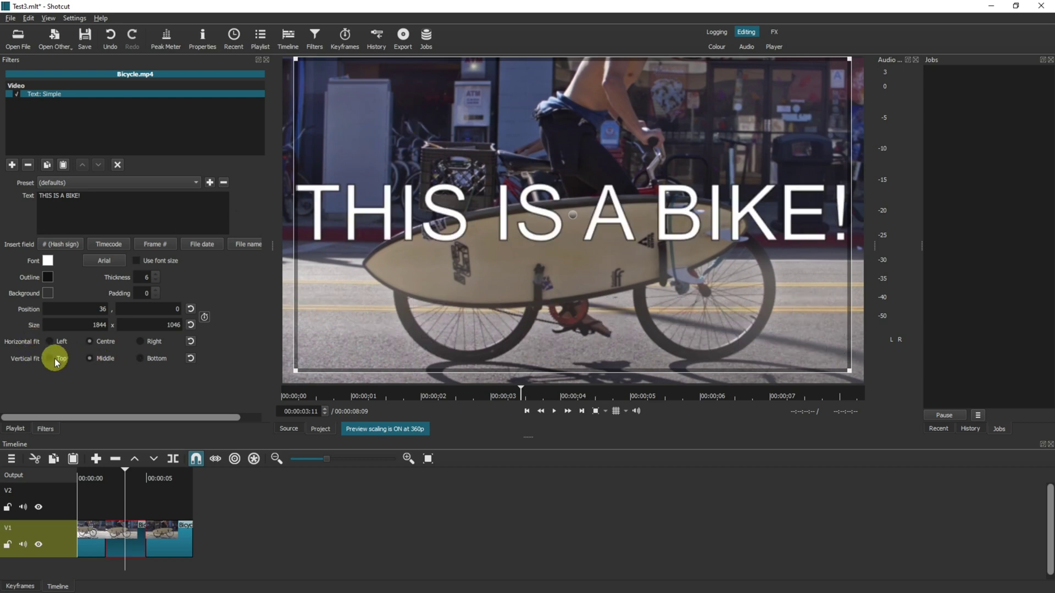
pyautogui.click(52, 359)
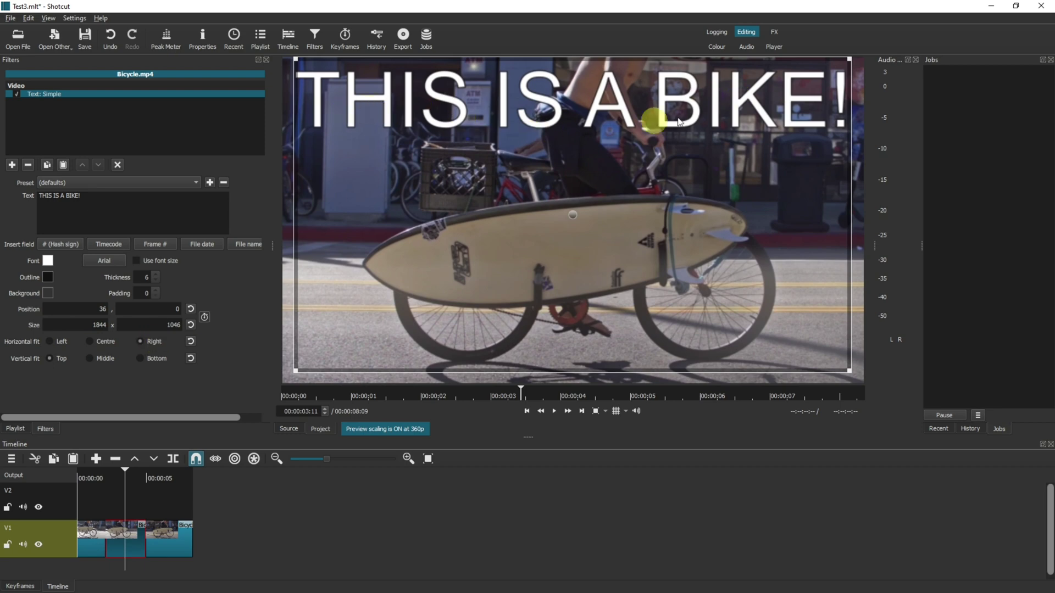
pyautogui.click(103, 342)
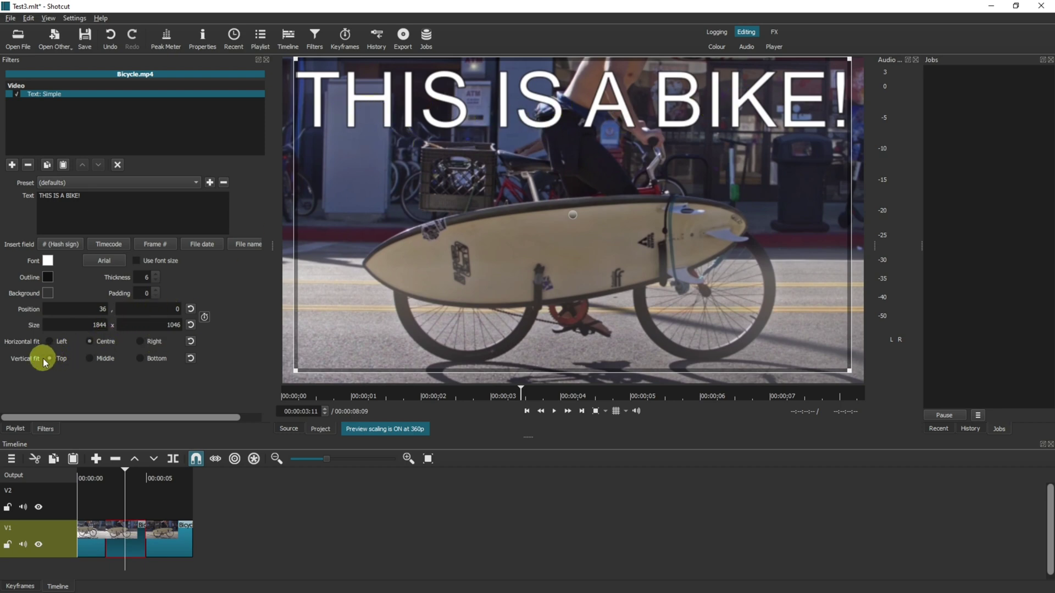
# Step: Settle on Top vertical fit and drag the caption down over the surfboard
pyautogui.click(140, 358)
pyautogui.click(94, 358)
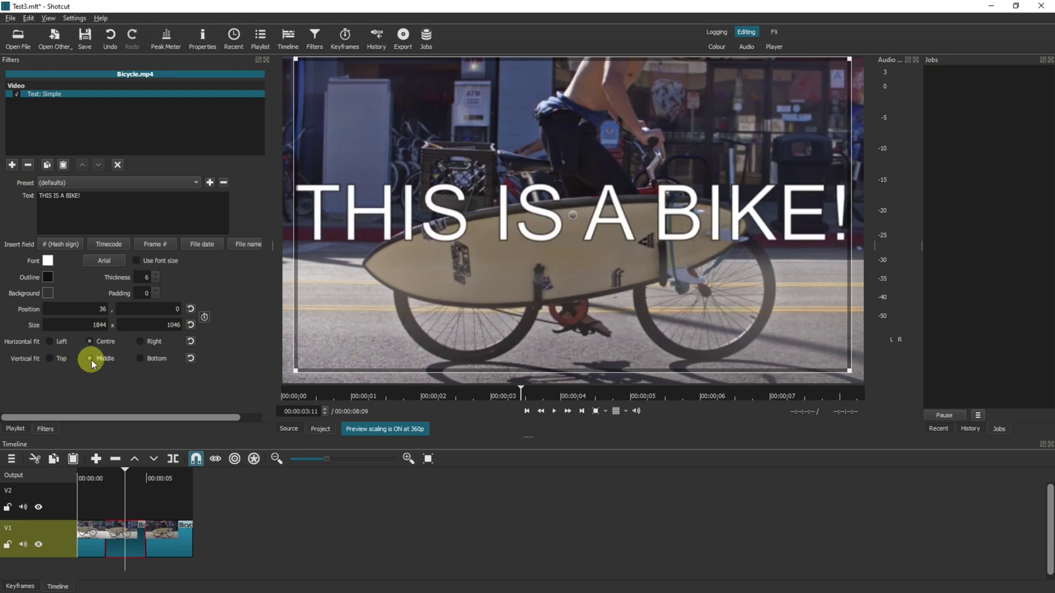
pyautogui.click(60, 360)
pyautogui.click(572, 215)
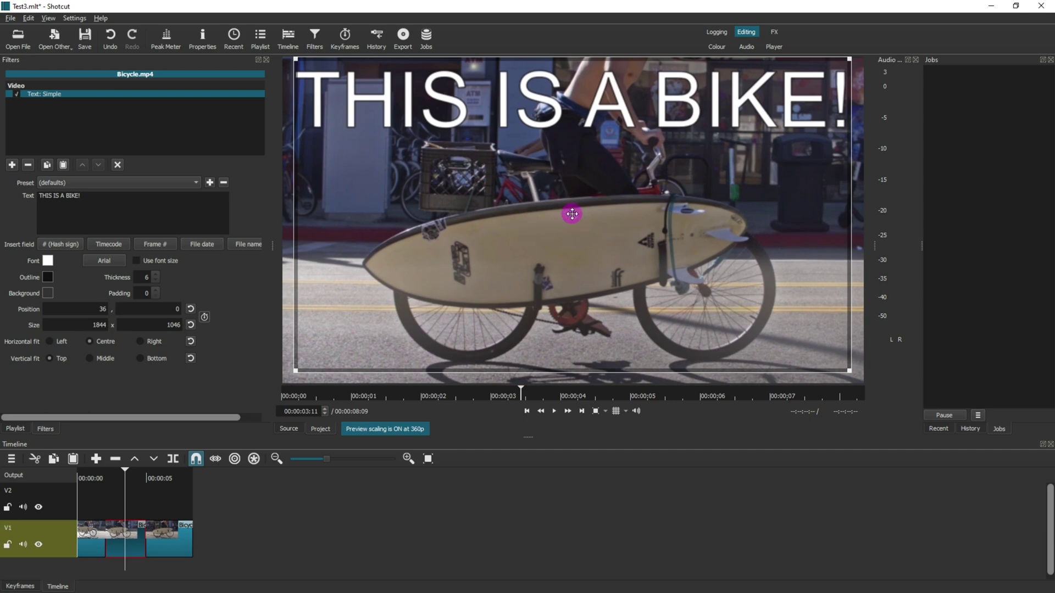
pyautogui.moveTo(572, 214); pyautogui.dragTo(573, 325)
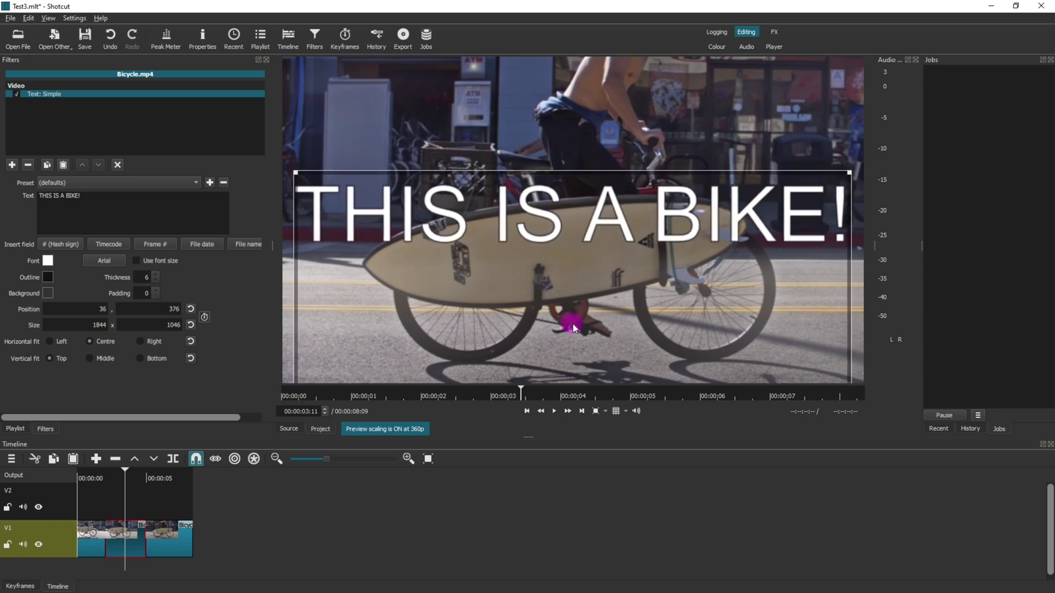
# Step: Select track V1 to confirm it has no filters, then play the three-piece bicycle edit to the end
pyautogui.click(65, 553)
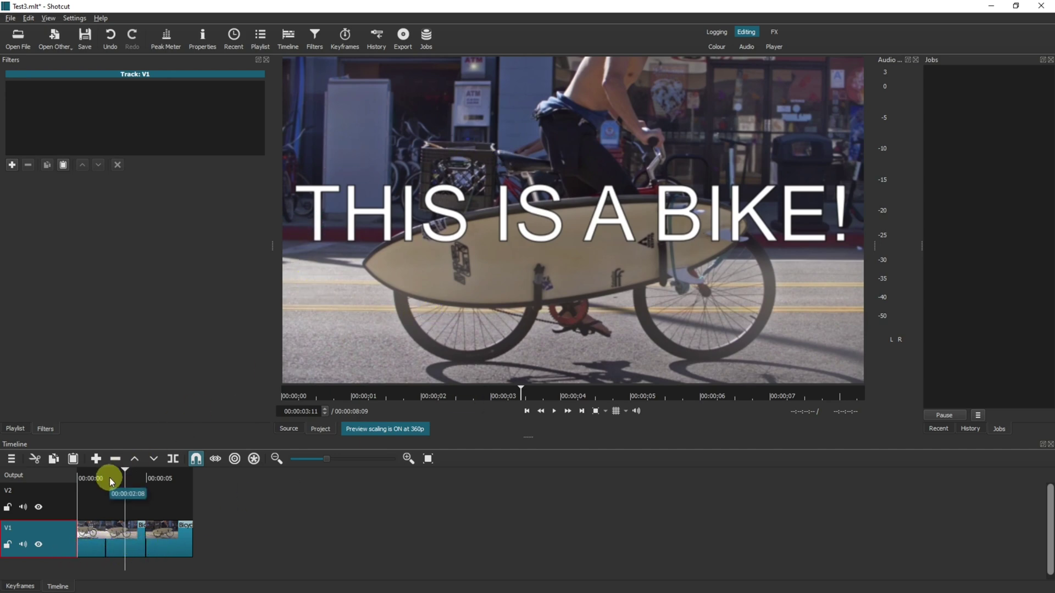
pyautogui.click(78, 476)
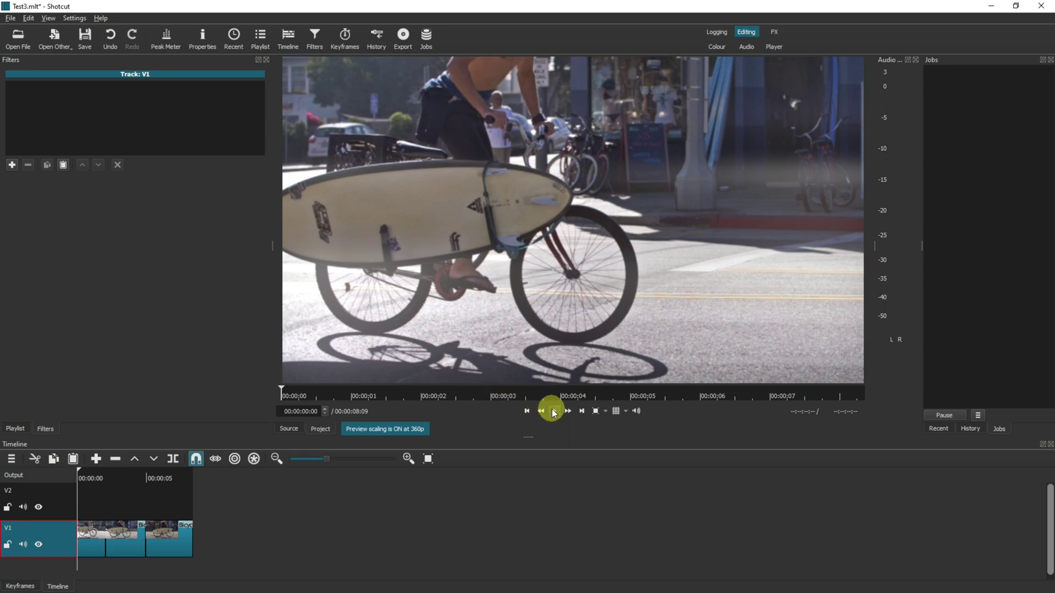
pyautogui.click(553, 412)
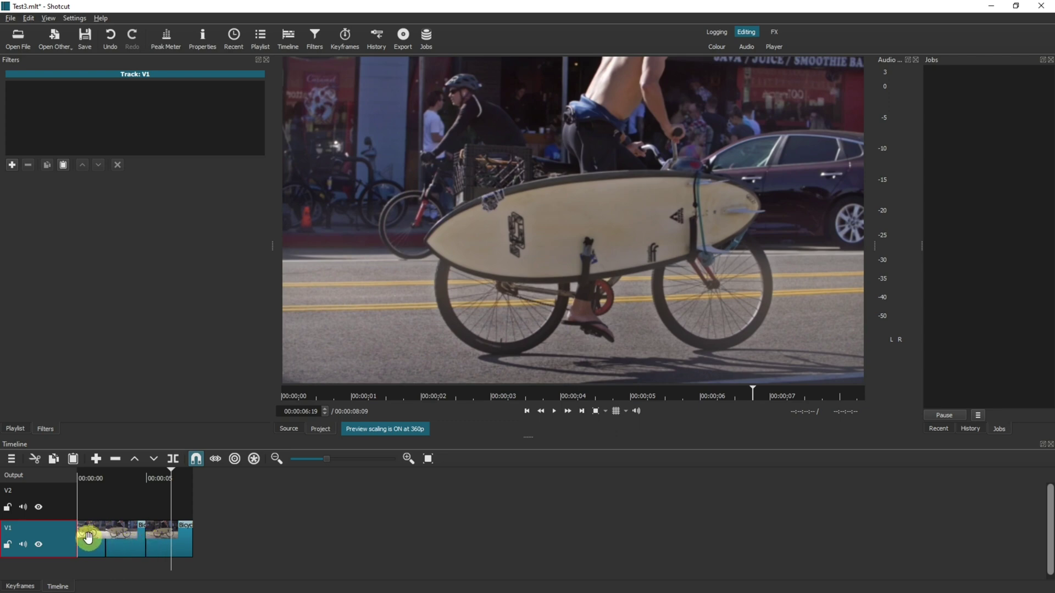
pyautogui.click(124, 542)
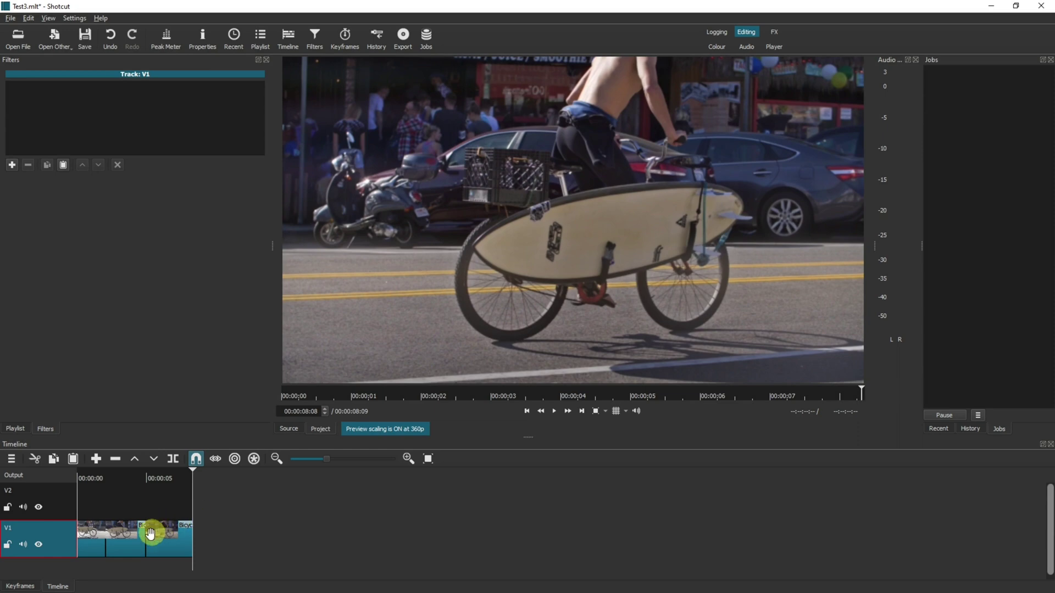
pyautogui.click(126, 540)
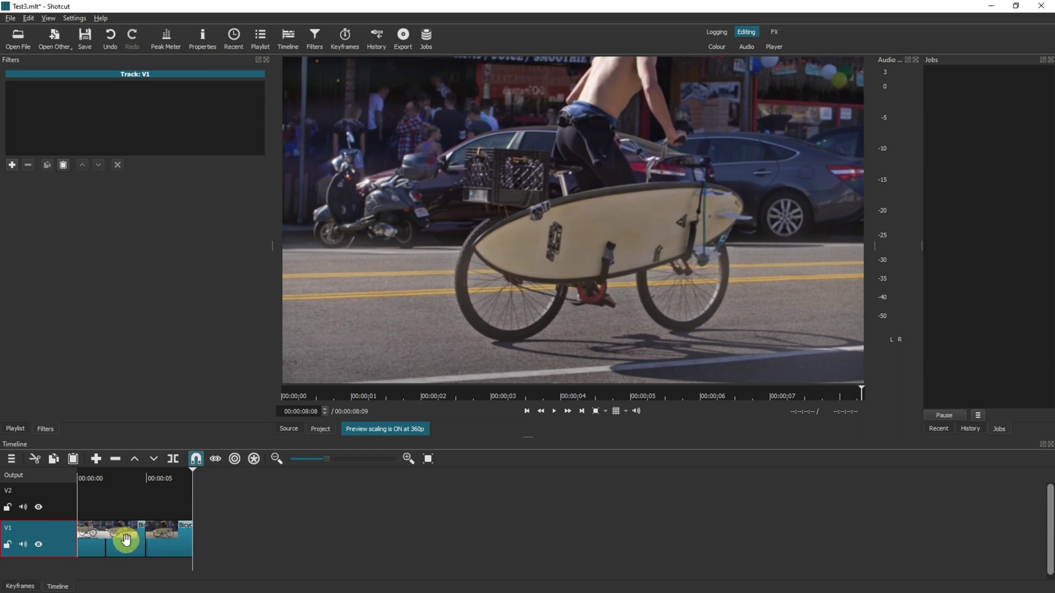
# Step: Place Chess.mp4 on V1 after the bicycle pieces, play it back, and park at the join
pyautogui.click(268, 59)
pyautogui.moveTo(81, 84)
pyautogui.mouseDown()
pyautogui.moveTo(241, 526)
pyautogui.moveTo(206, 531)
pyautogui.mouseUp()
pyautogui.click(555, 411)
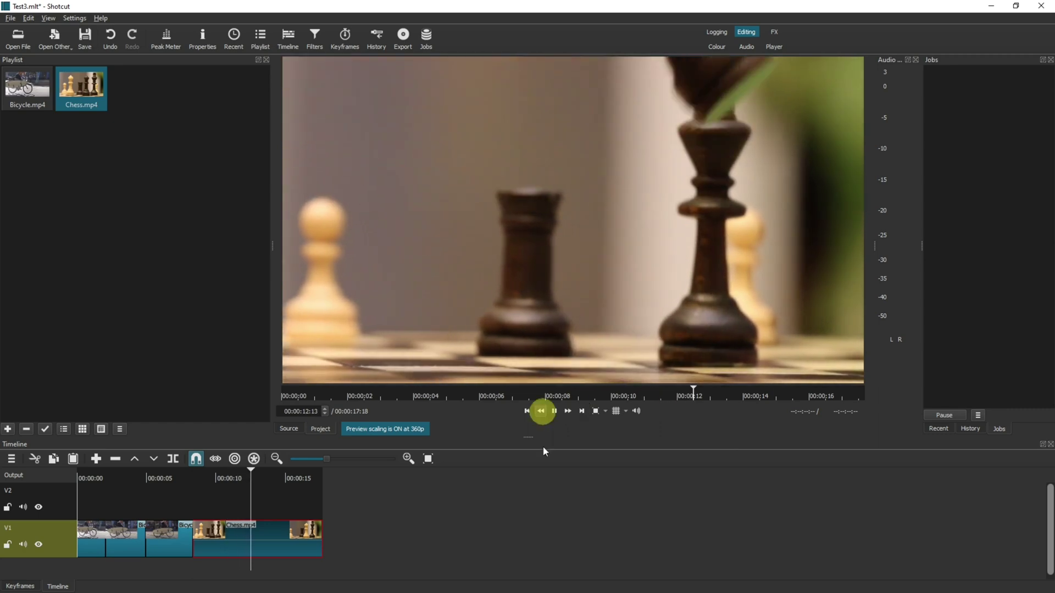
pyautogui.click(553, 411)
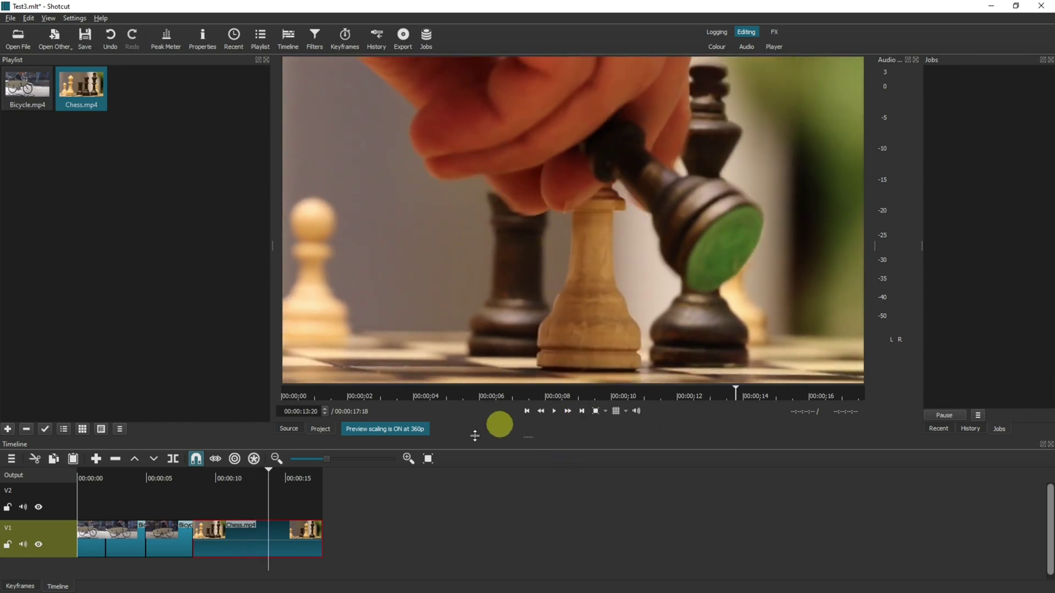
pyautogui.click(187, 480)
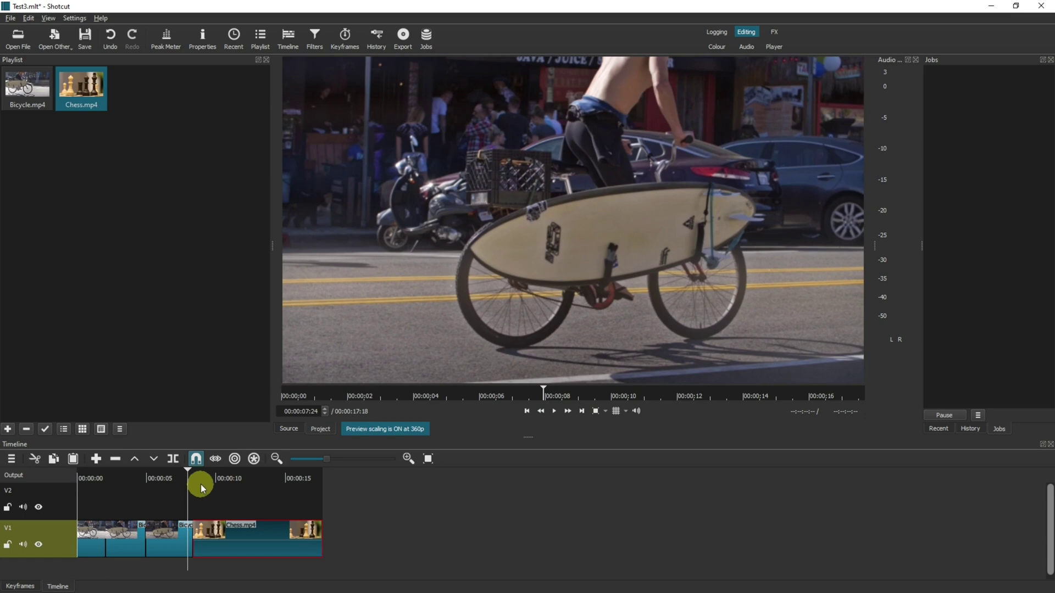
pyautogui.click(199, 479)
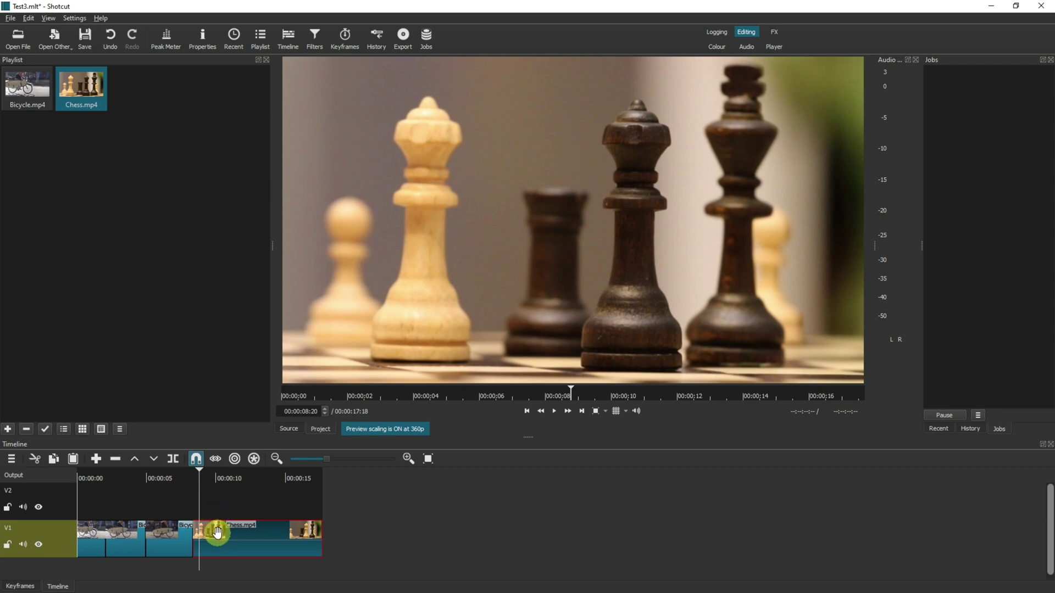
# Step: Generate a transparent text clip from Other > Text
pyautogui.click(58, 46)
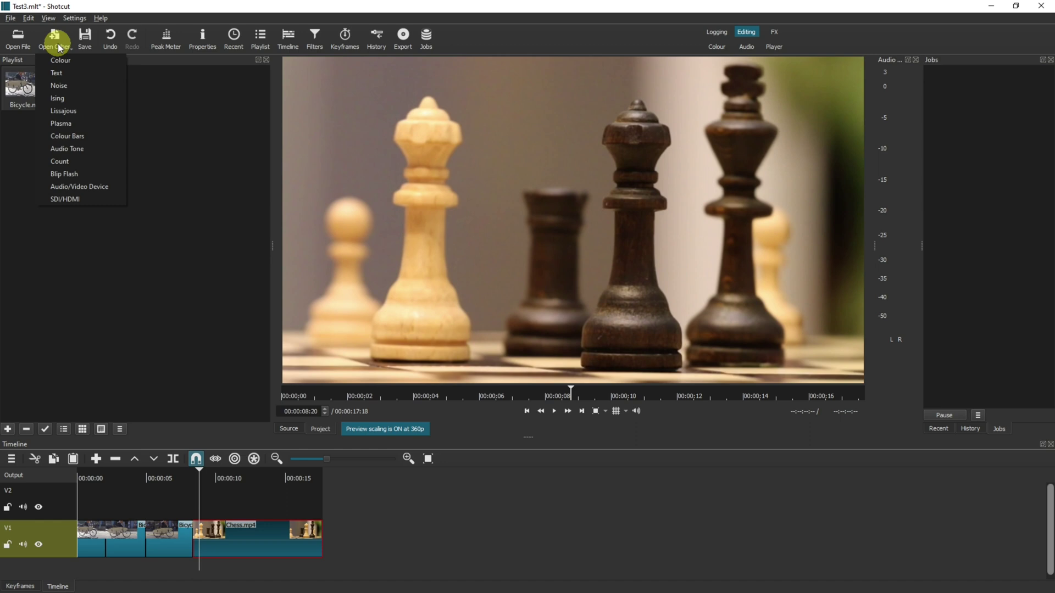
pyautogui.click(57, 75)
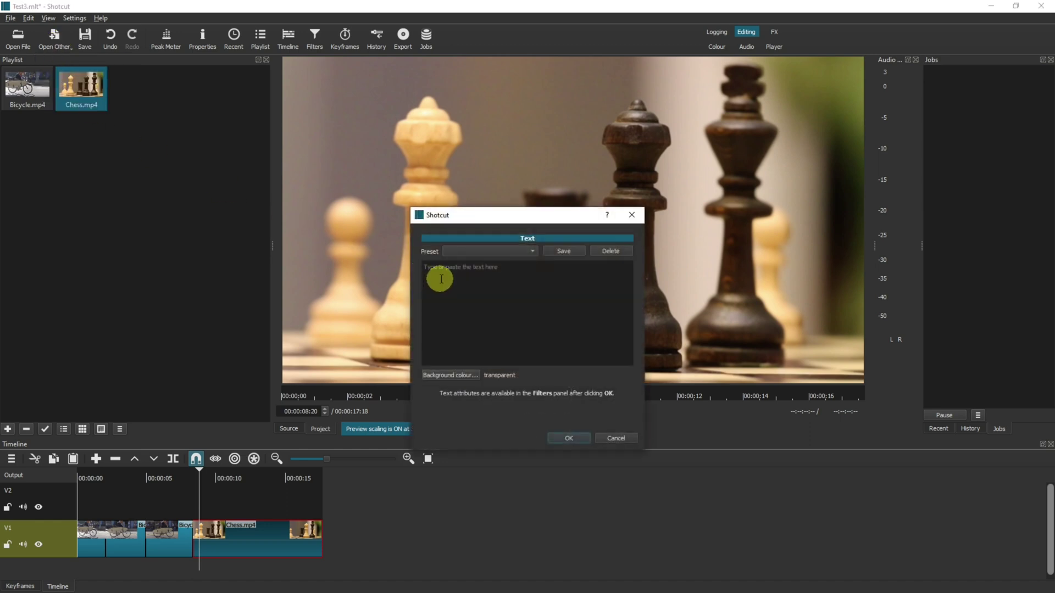
pyautogui.click(565, 439)
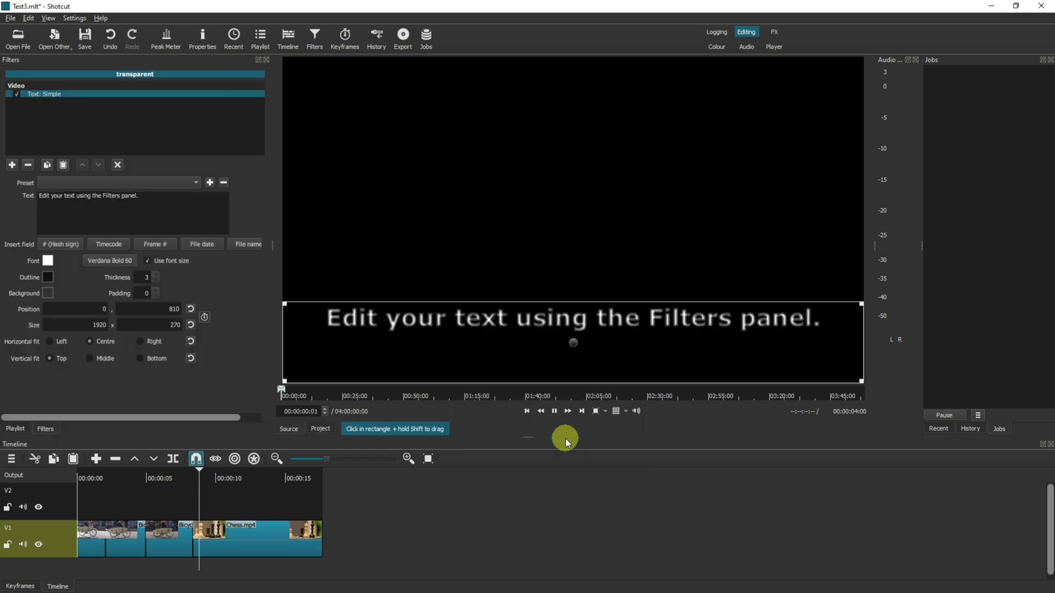
# Step: Add the transparent text clip to the playlist beside Bicycle and Chess
pyautogui.click(265, 59)
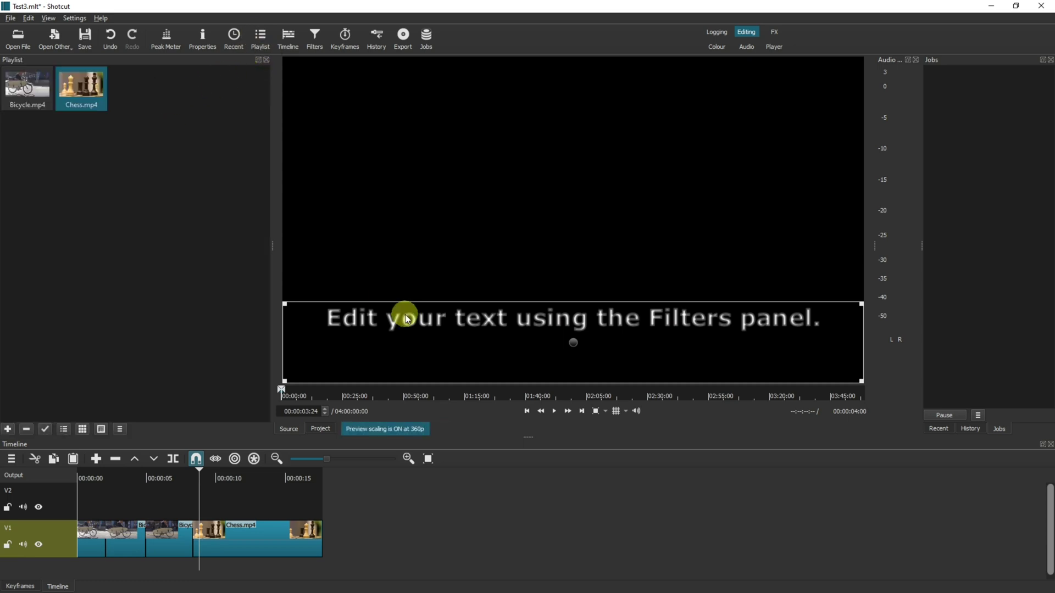
pyautogui.rightClick(158, 176)
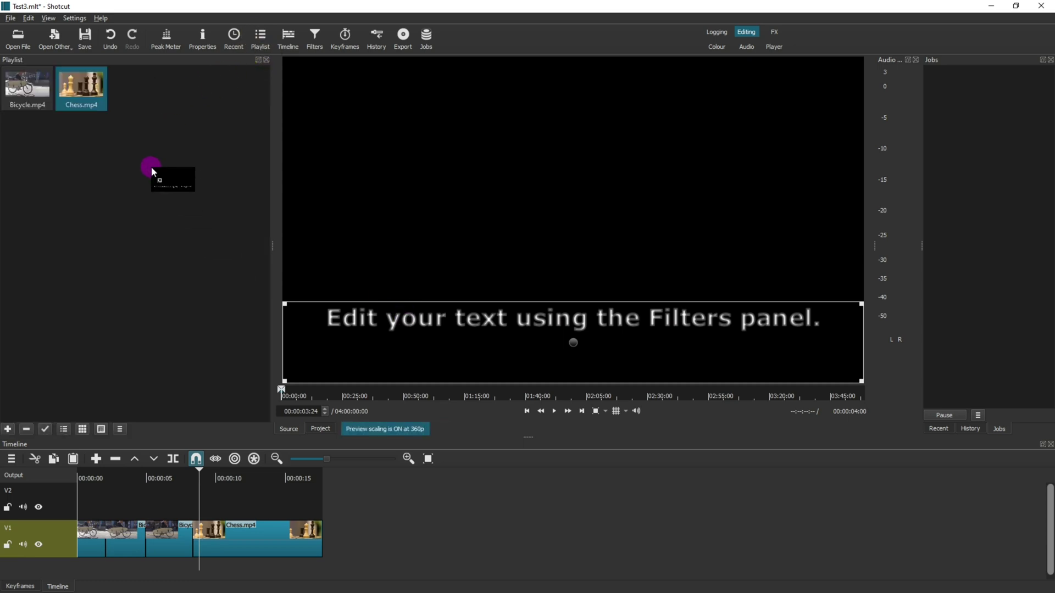
pyautogui.moveTo(151, 167); pyautogui.dragTo(152, 167)
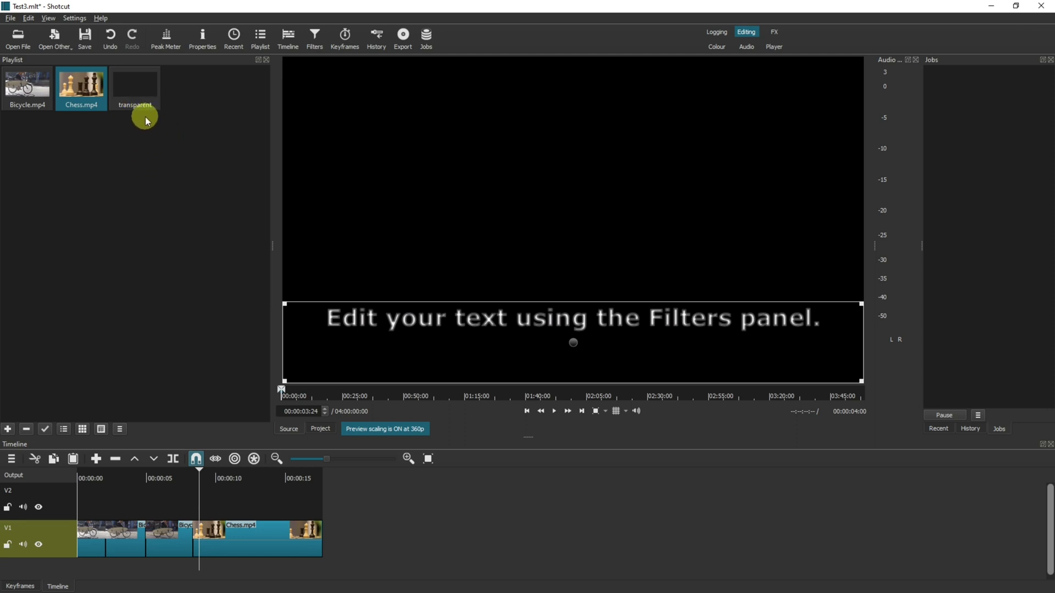
pyautogui.press('Left')
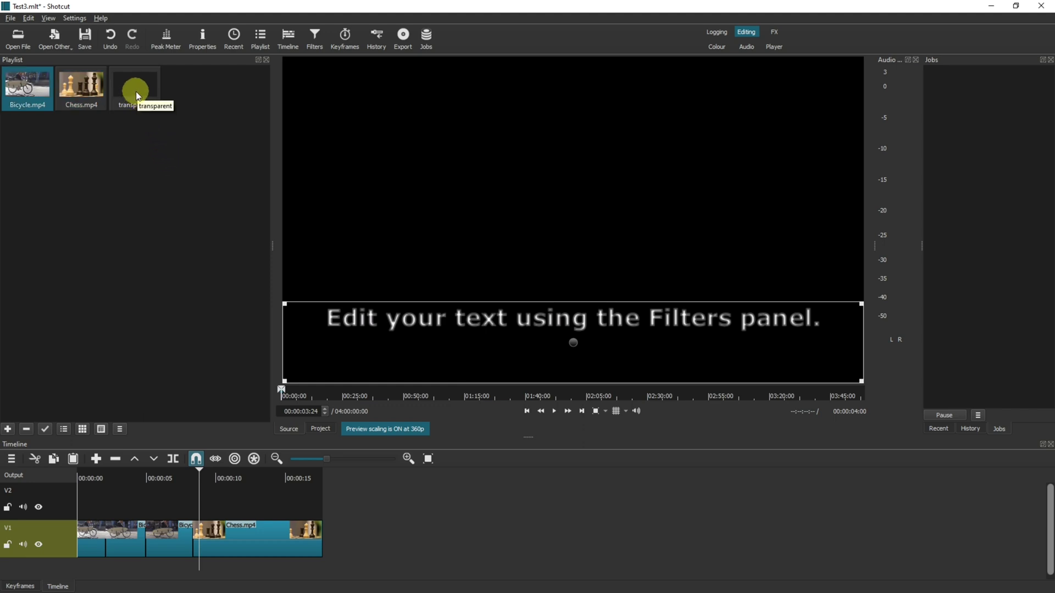
pyautogui.click(137, 94)
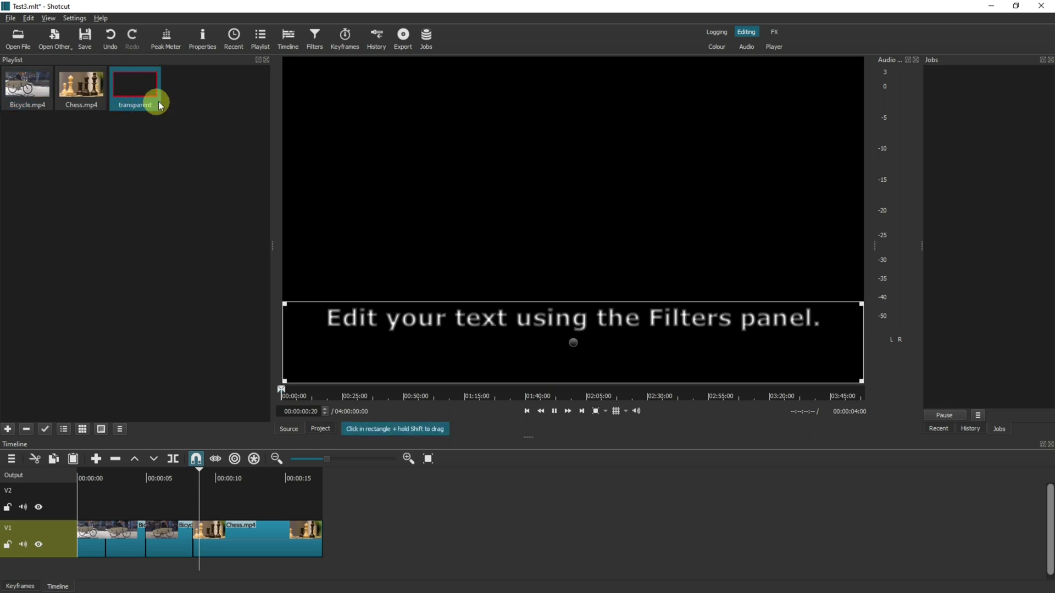
# Step: Replace the placeholder wording with 'THIS IS CHESS' and drop the clip onto V2
pyautogui.click(315, 37)
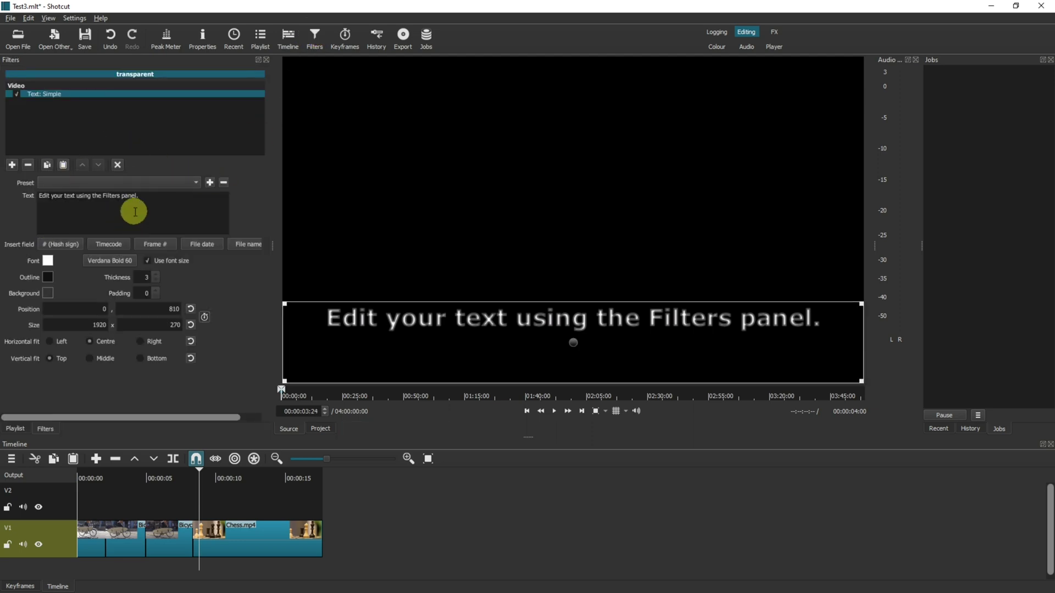
pyautogui.click(160, 203)
pyautogui.moveTo(161, 203); pyautogui.dragTo(12, 191)
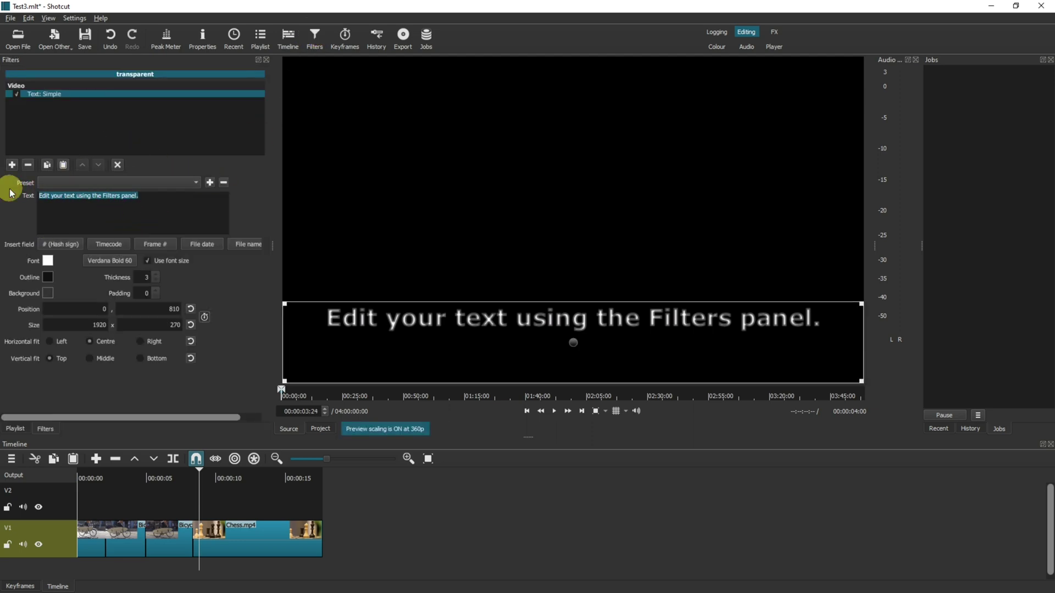
pyautogui.write('THIS IS')
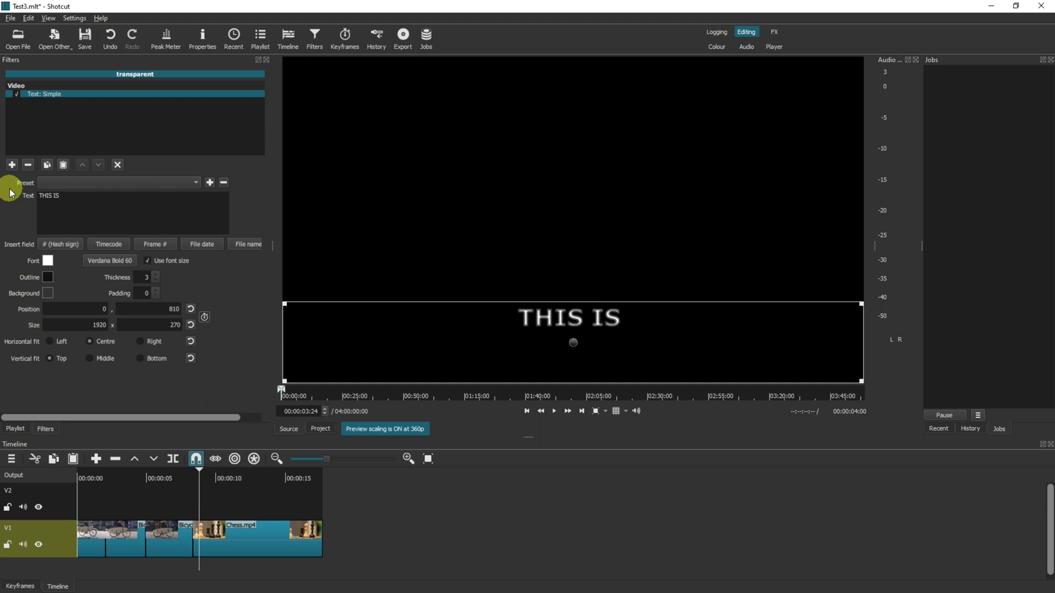
pyautogui.write(' CHESS')
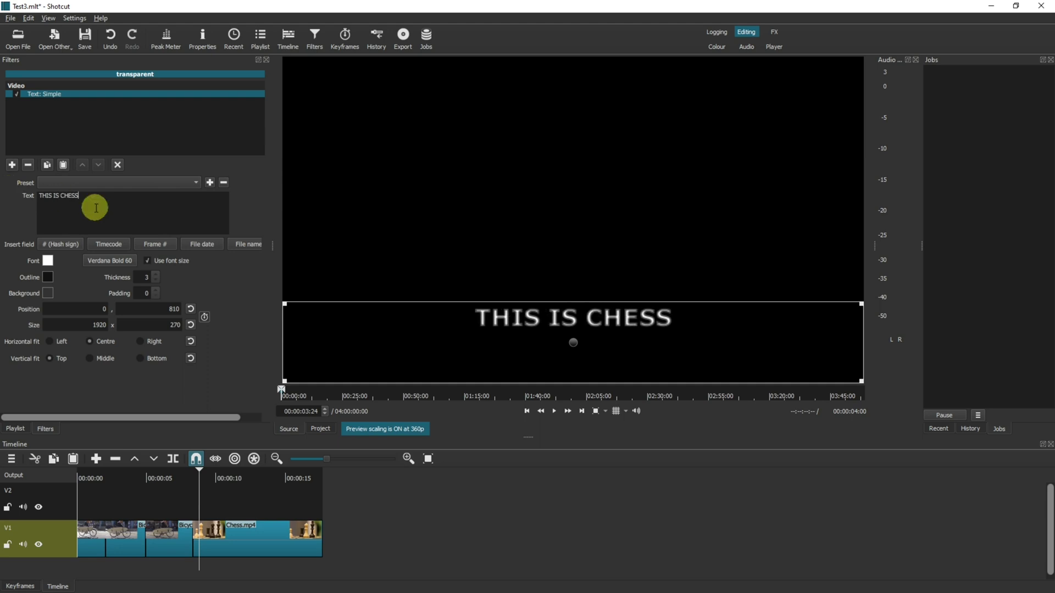
pyautogui.click(262, 46)
pyautogui.moveTo(147, 85); pyautogui.dragTo(220, 491)
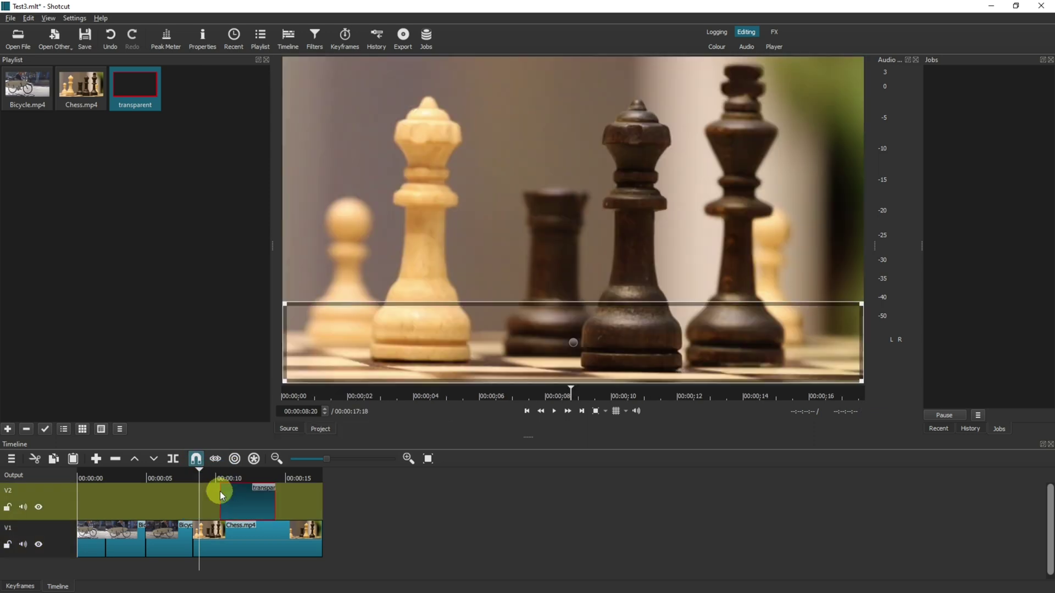
# Step: Slide the V2 title left so it starts with the chess clip
pyautogui.click(556, 412)
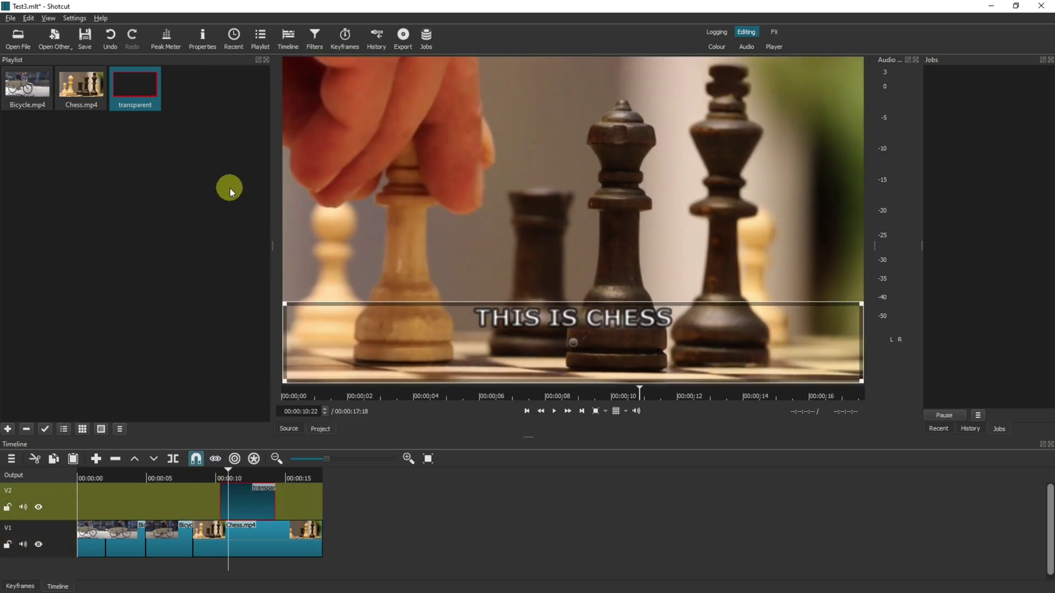
pyautogui.click(303, 49)
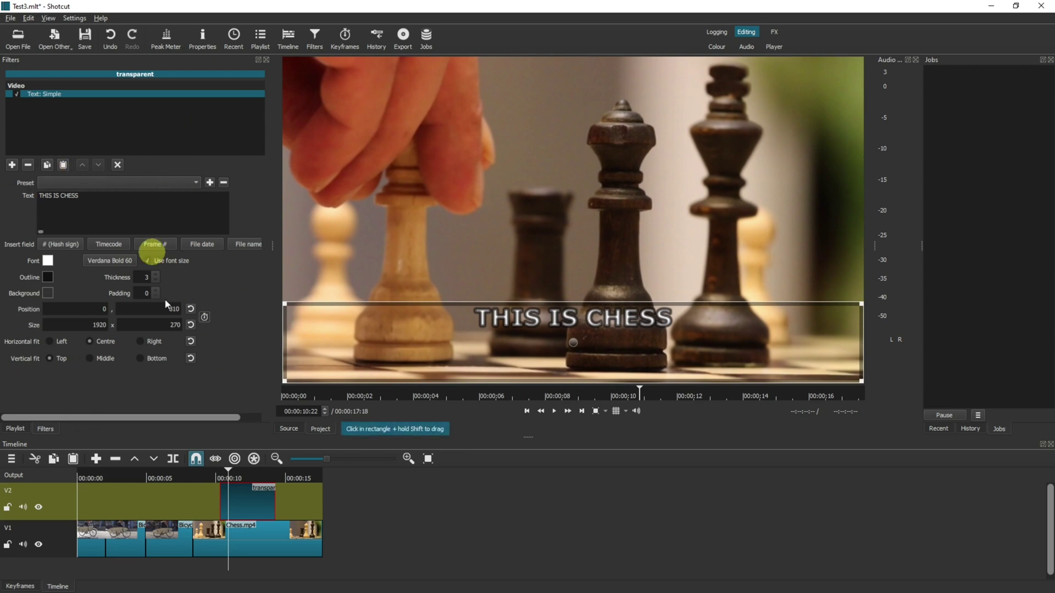
pyautogui.click(252, 511)
pyautogui.moveTo(250, 507)
pyautogui.mouseDown()
pyautogui.moveTo(223, 510)
pyautogui.moveTo(216, 485)
pyautogui.mouseUp()
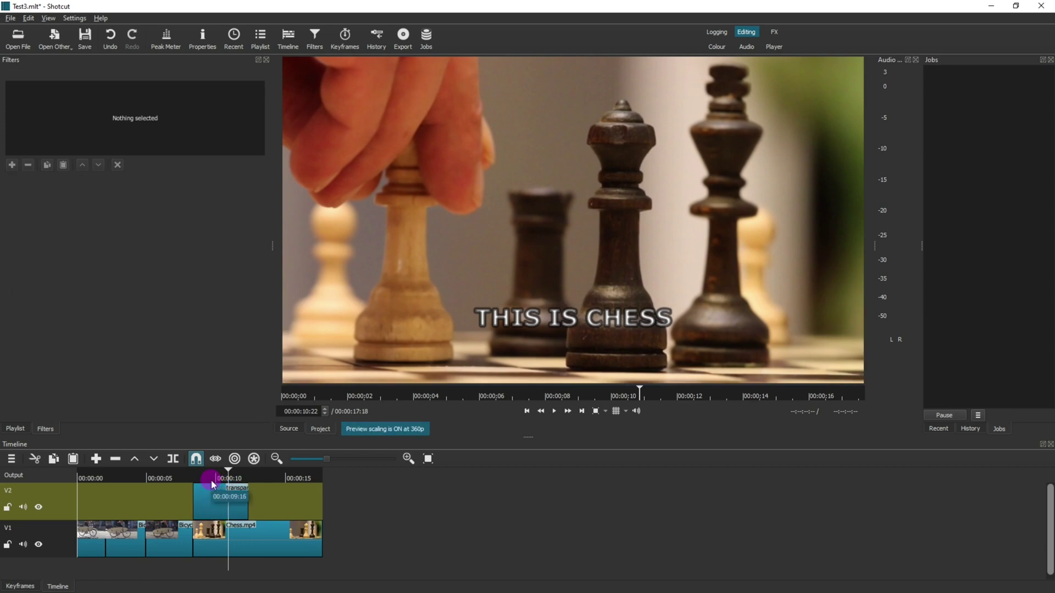
pyautogui.click(211, 497)
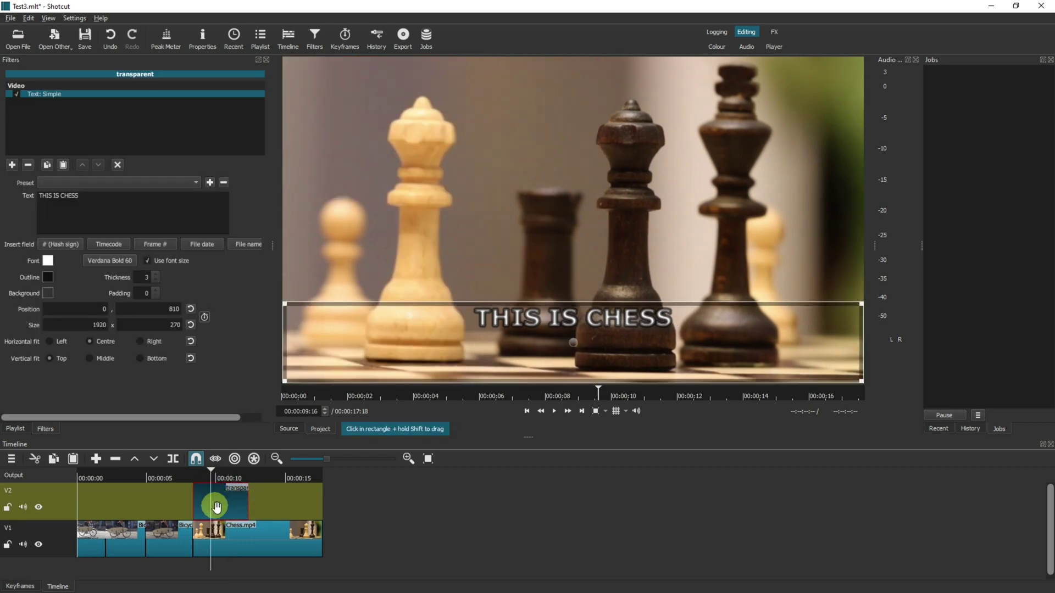
pyautogui.scroll(3, 155, 275)
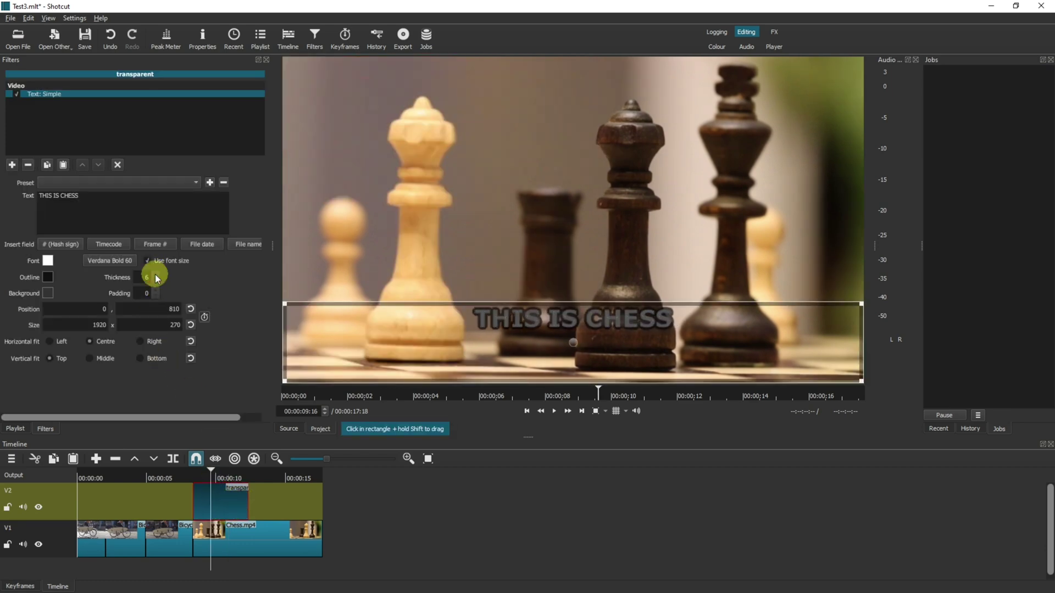
# Step: Correct the title to read 'THIS IS CHESS!' and turn off Use font size to enlarge it
pyautogui.click(97, 199)
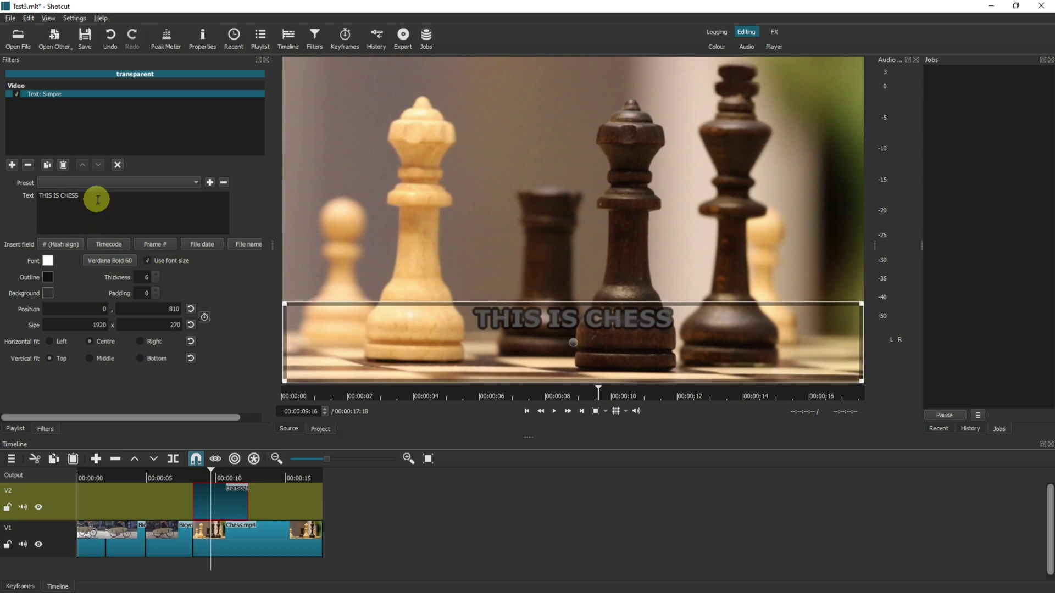
pyautogui.write('/!')
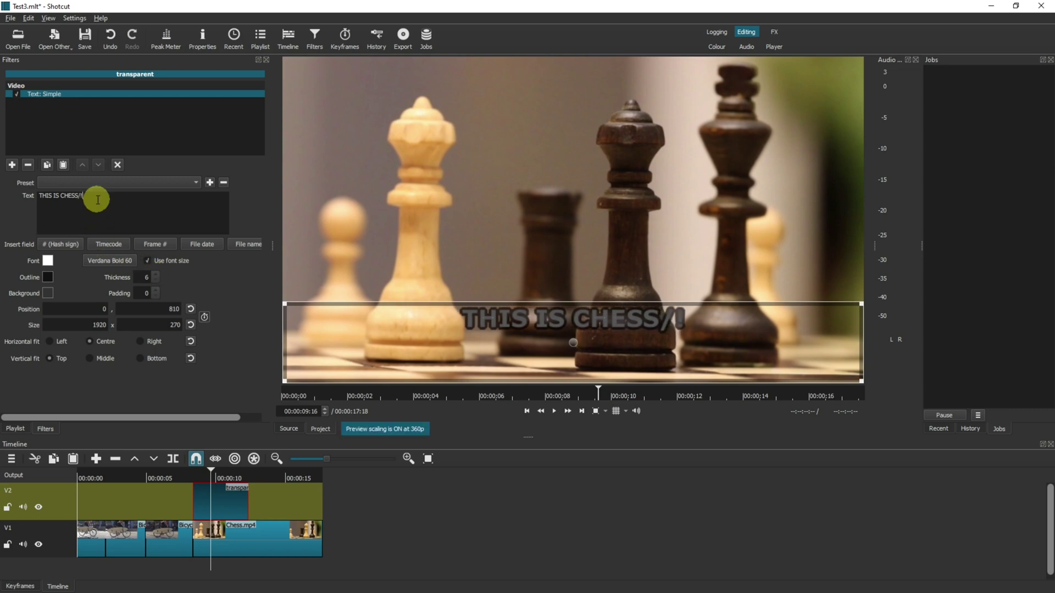
pyautogui.press('Left')
pyautogui.press('BackSpace')
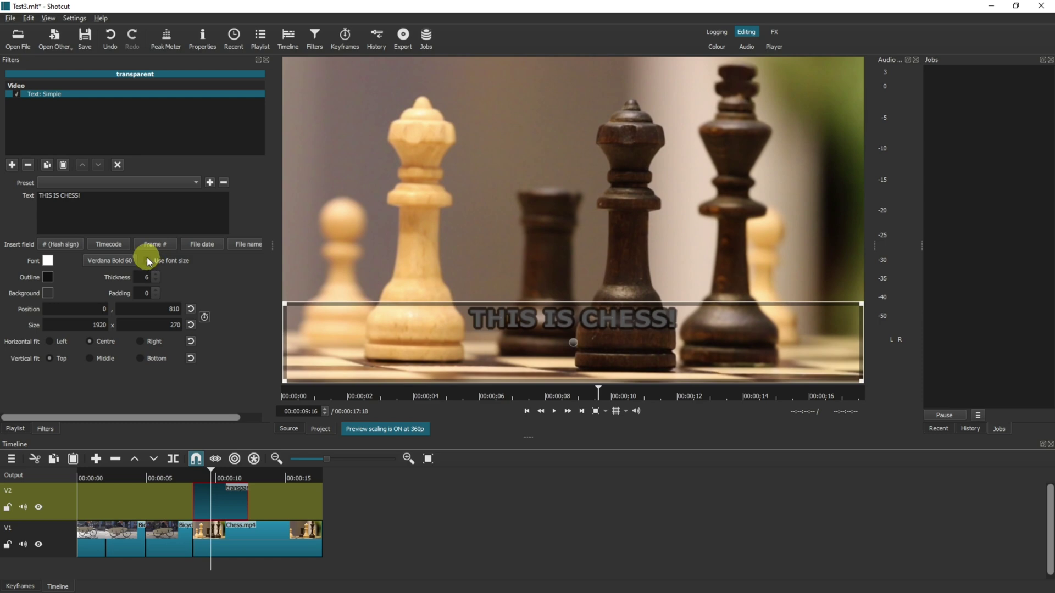
pyautogui.click(148, 260)
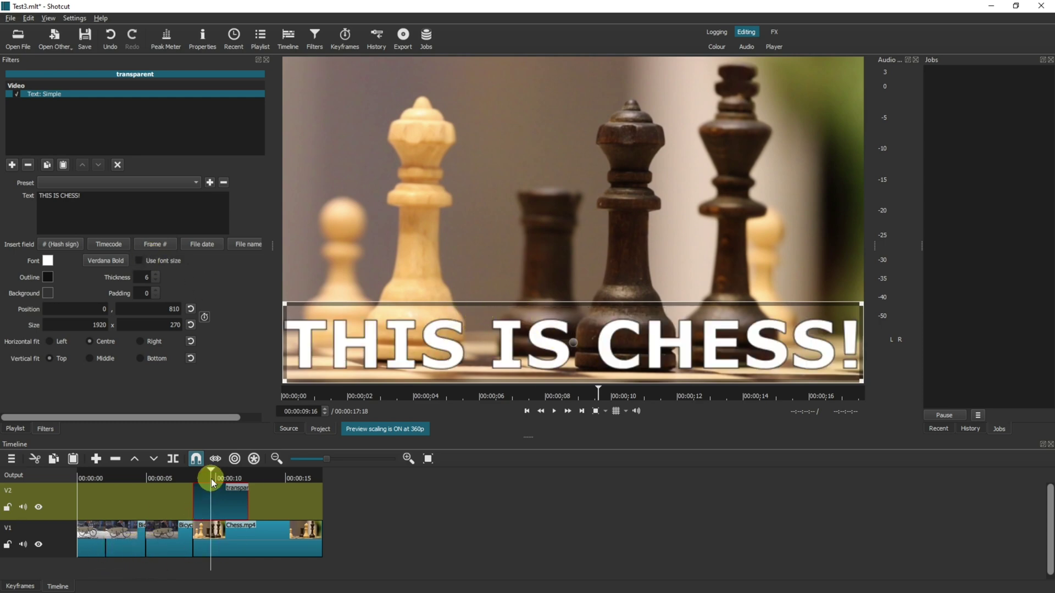
pyautogui.click(196, 459)
pyautogui.click(265, 59)
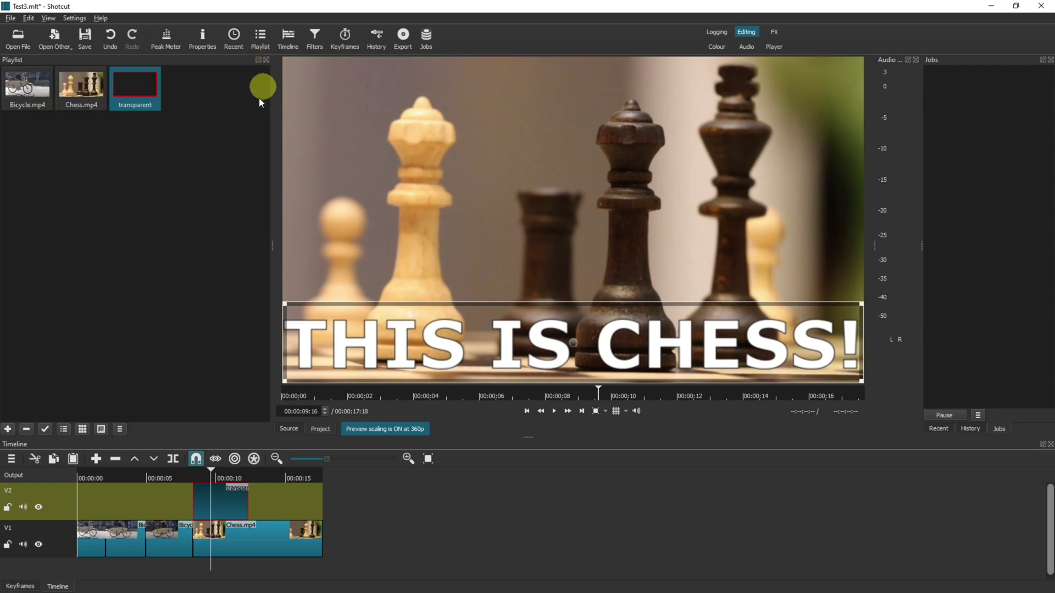
pyautogui.moveTo(151, 99); pyautogui.dragTo(275, 500)
pyautogui.click(285, 476)
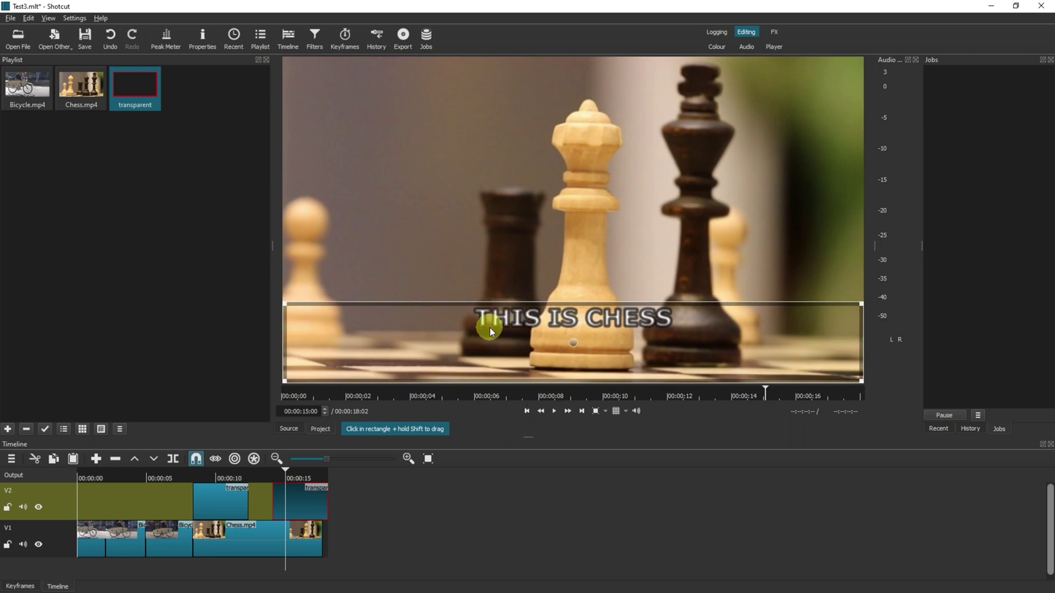
pyautogui.click(311, 504)
pyautogui.press('Delete')
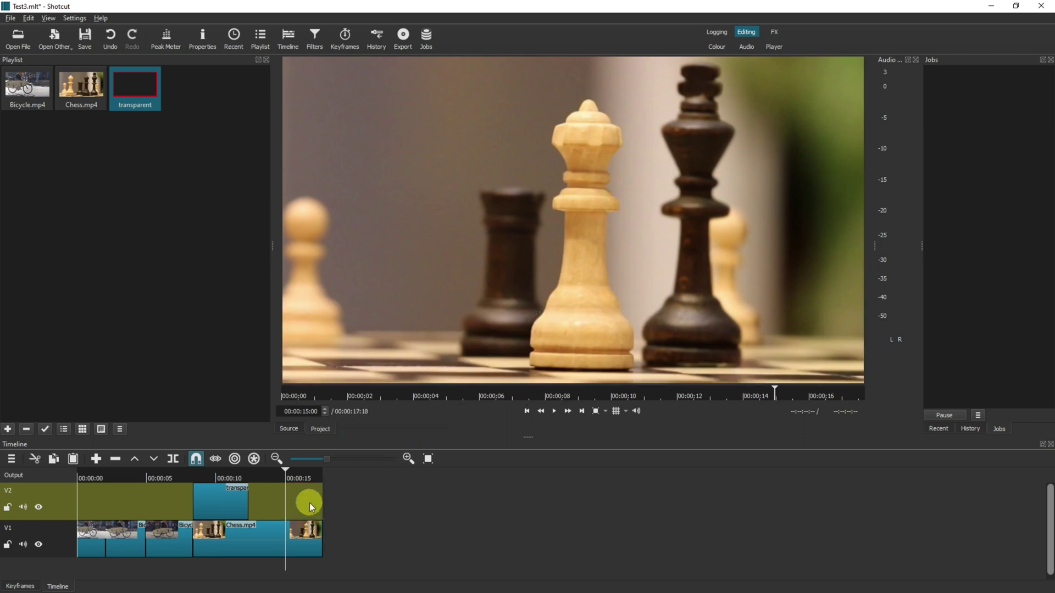
# Step: Move the playhead to about 10 seconds and select the V2 title clip
pyautogui.click(216, 477)
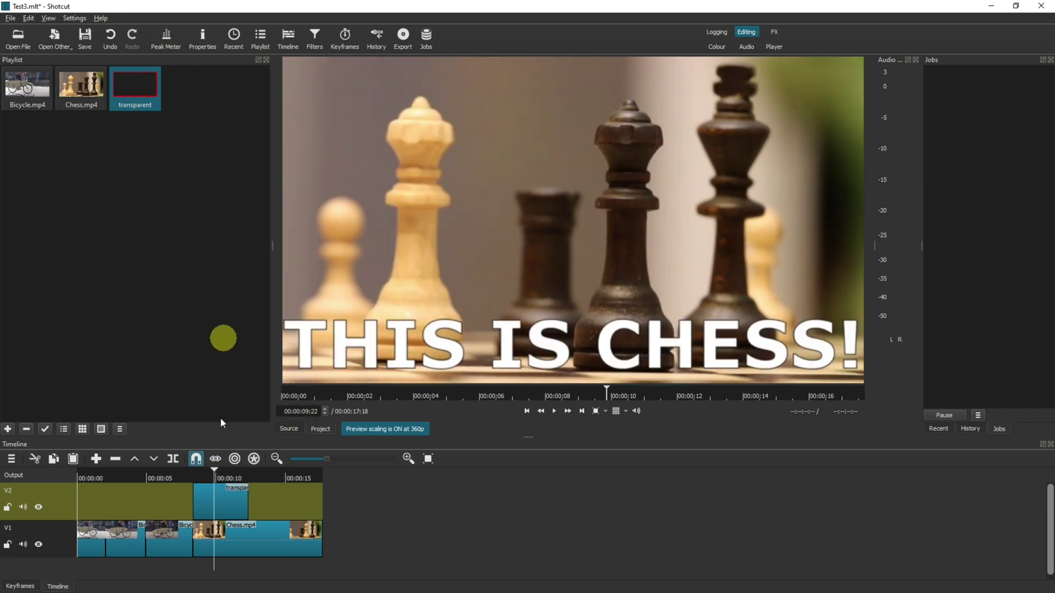
pyautogui.click(220, 500)
pyautogui.click(221, 481)
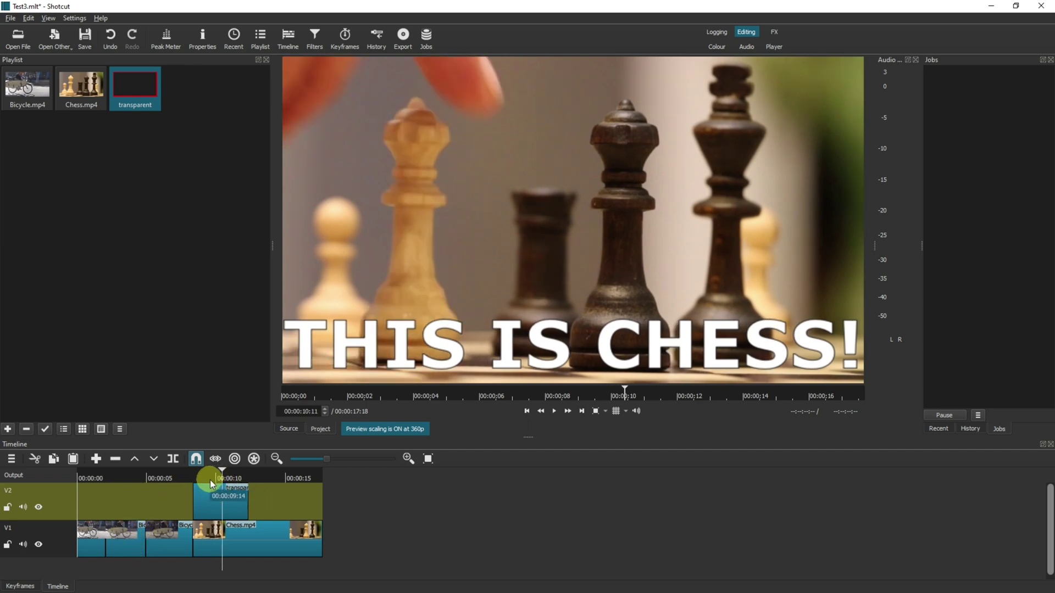
pyautogui.click(206, 500)
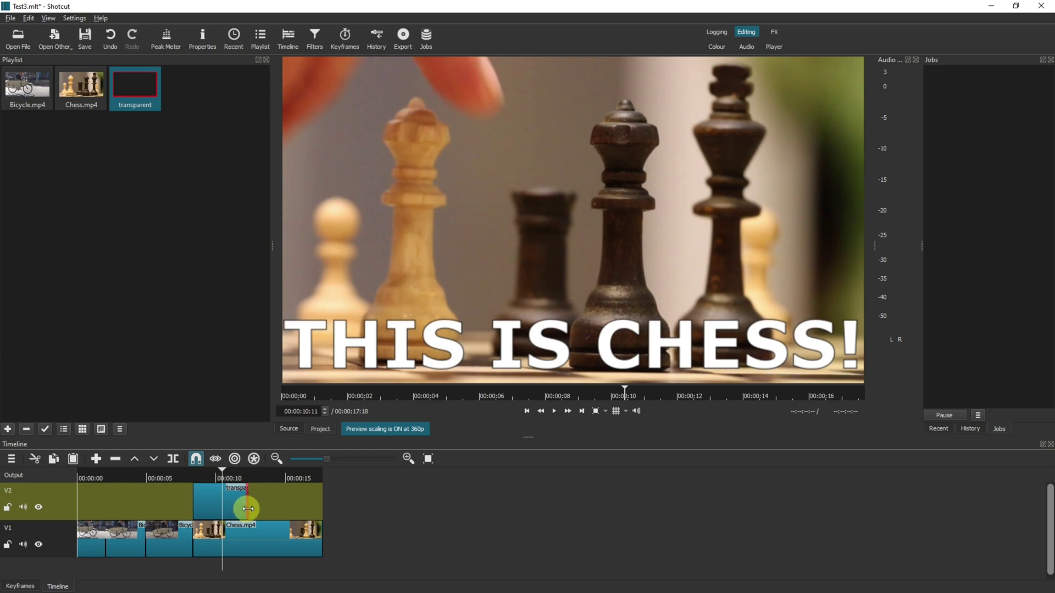
# Step: Extend the title's end, pull it partway back, and trim its start later
pyautogui.moveTo(248, 504); pyautogui.dragTo(328, 501)
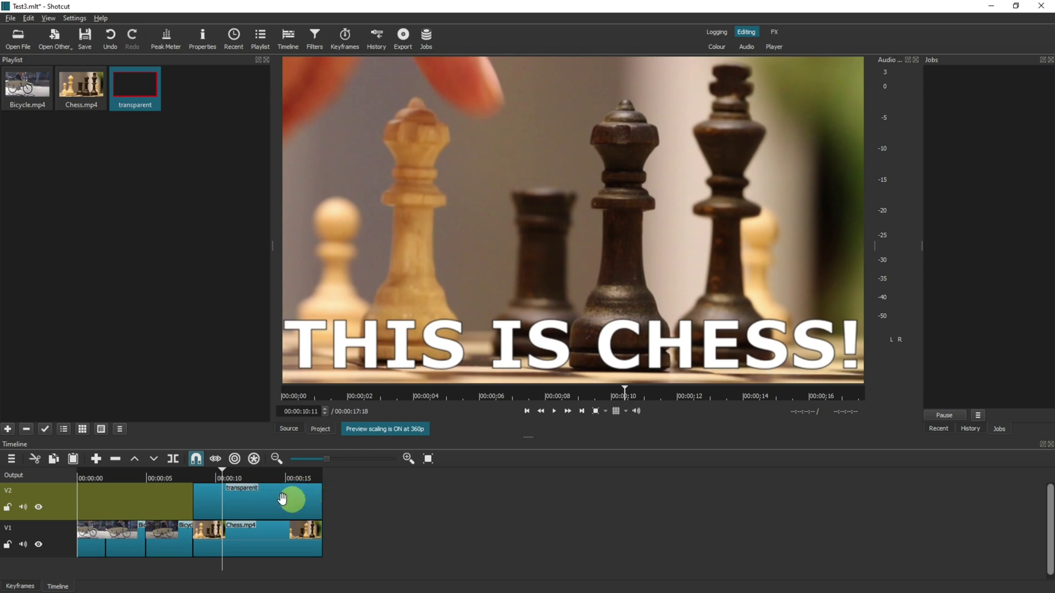
pyautogui.click(321, 502)
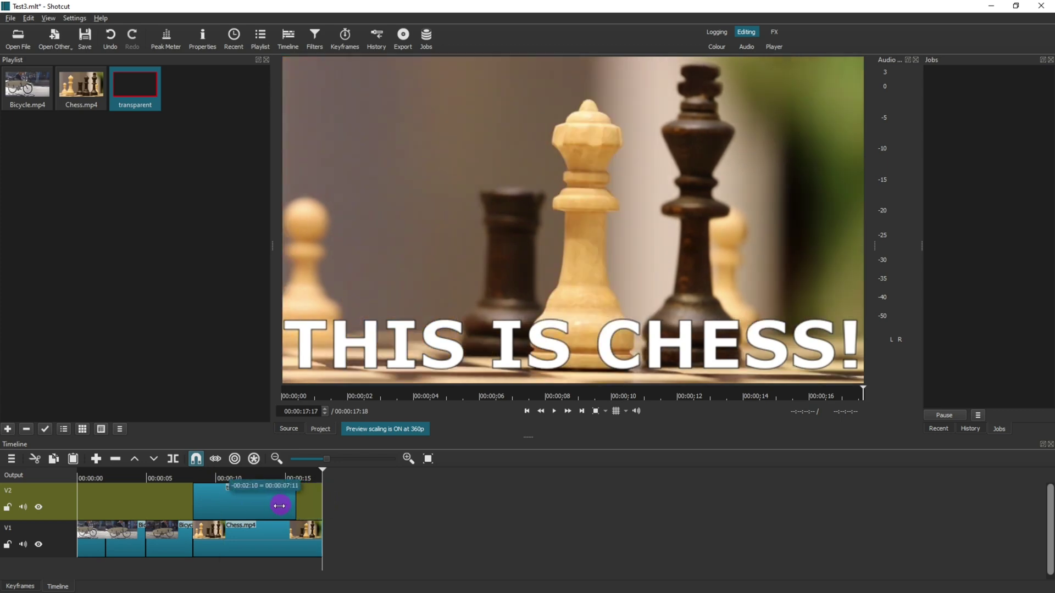
pyautogui.moveTo(322, 501); pyautogui.dragTo(292, 501)
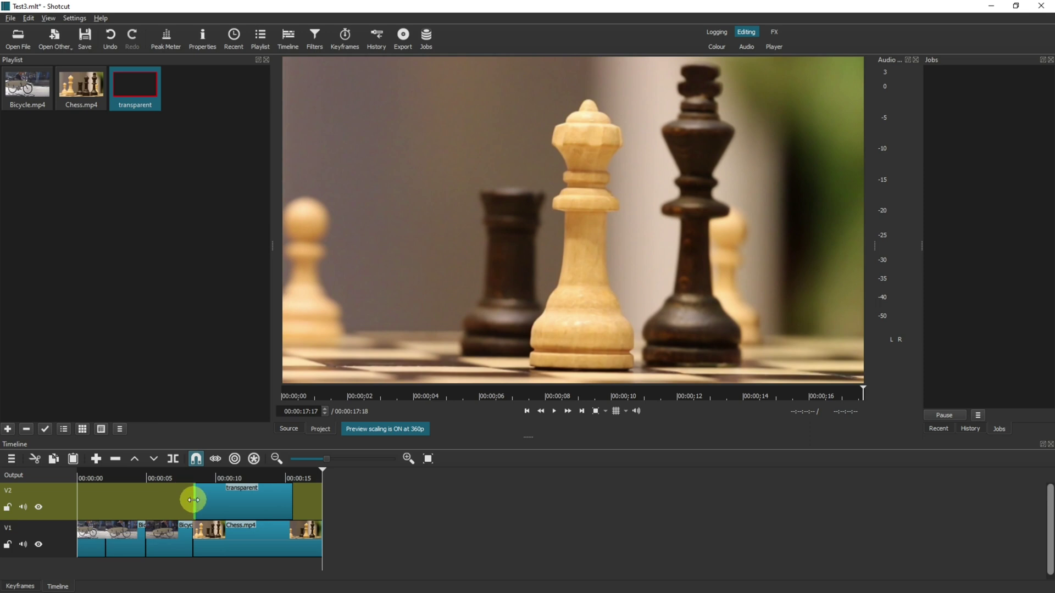
pyautogui.moveTo(193, 501); pyautogui.dragTo(224, 502)
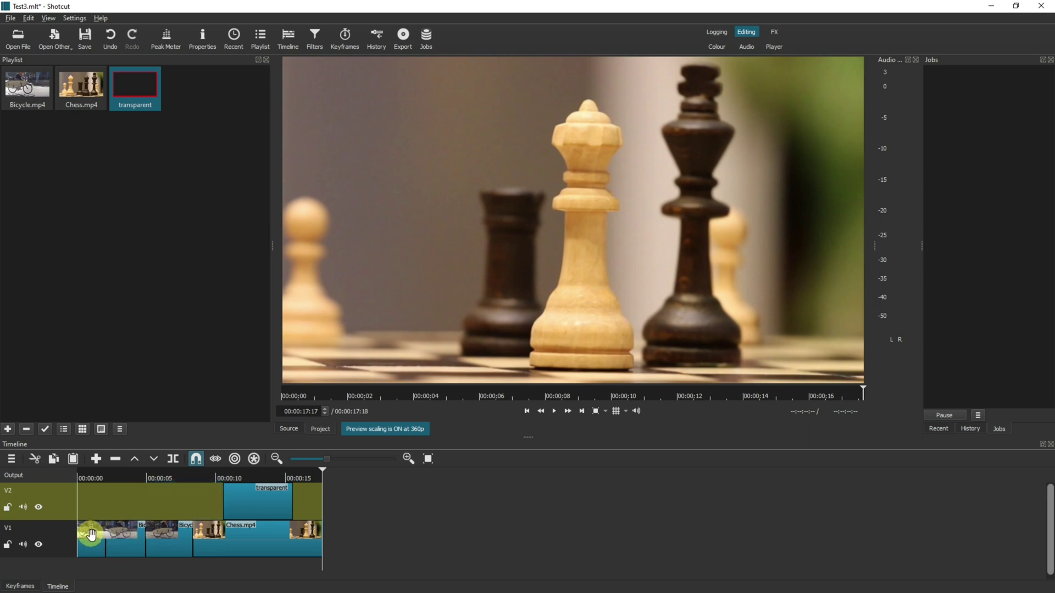
pyautogui.click(182, 475)
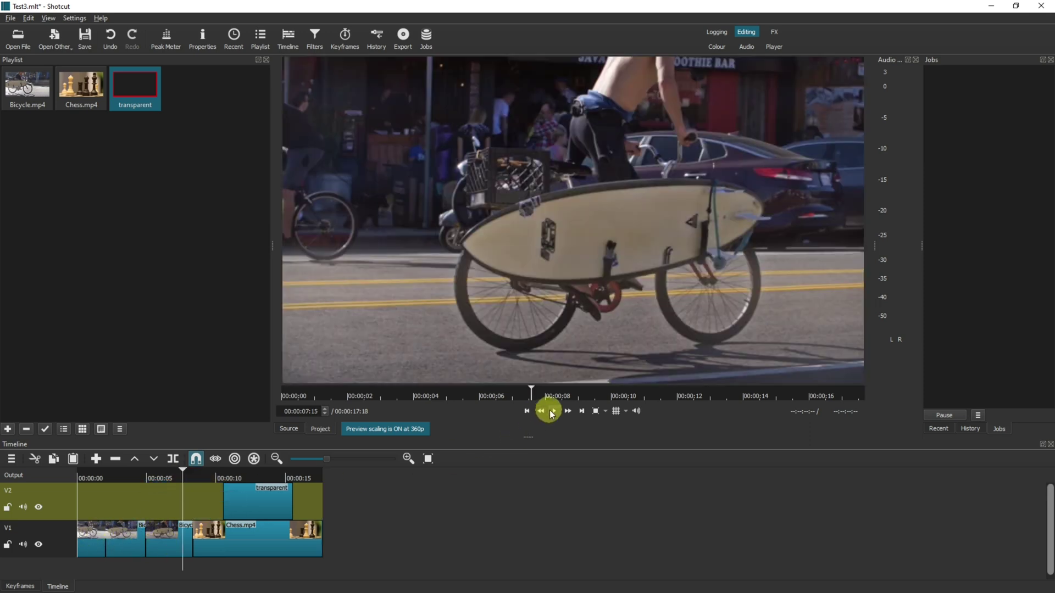
pyautogui.click(552, 411)
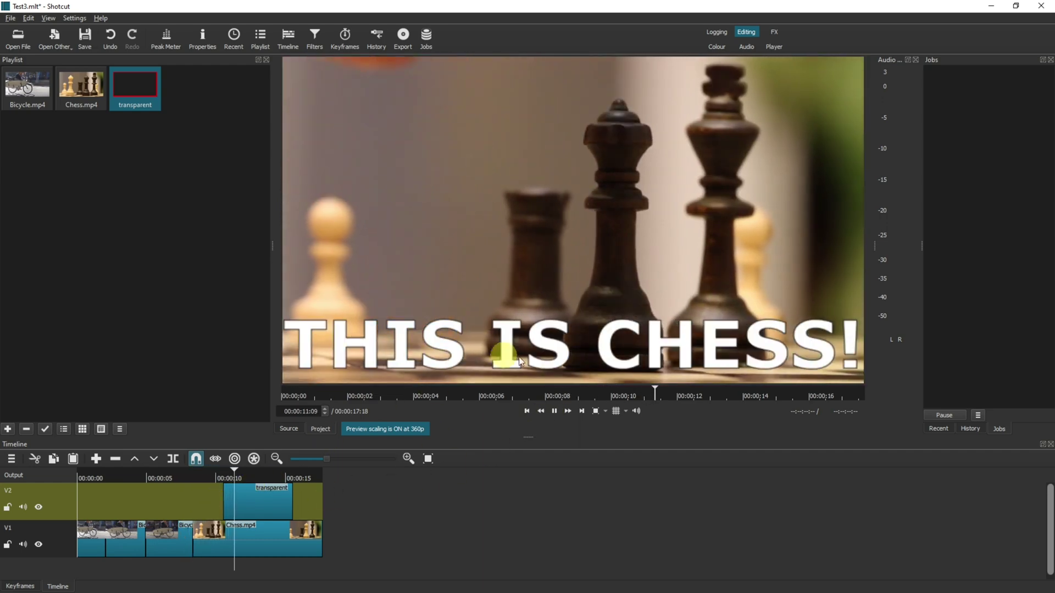
pyautogui.click(280, 513)
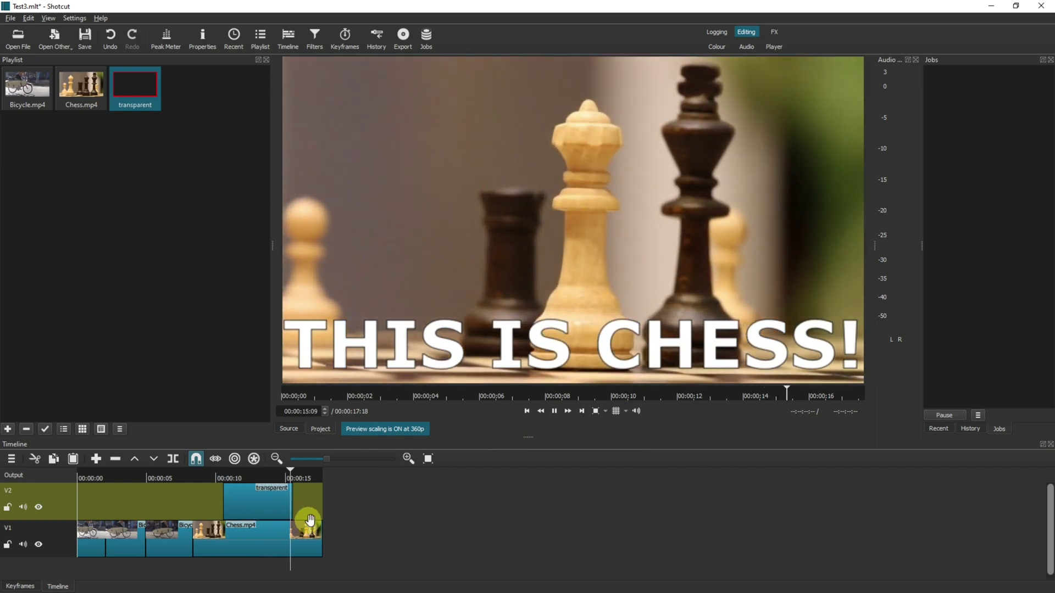
pyautogui.click(554, 410)
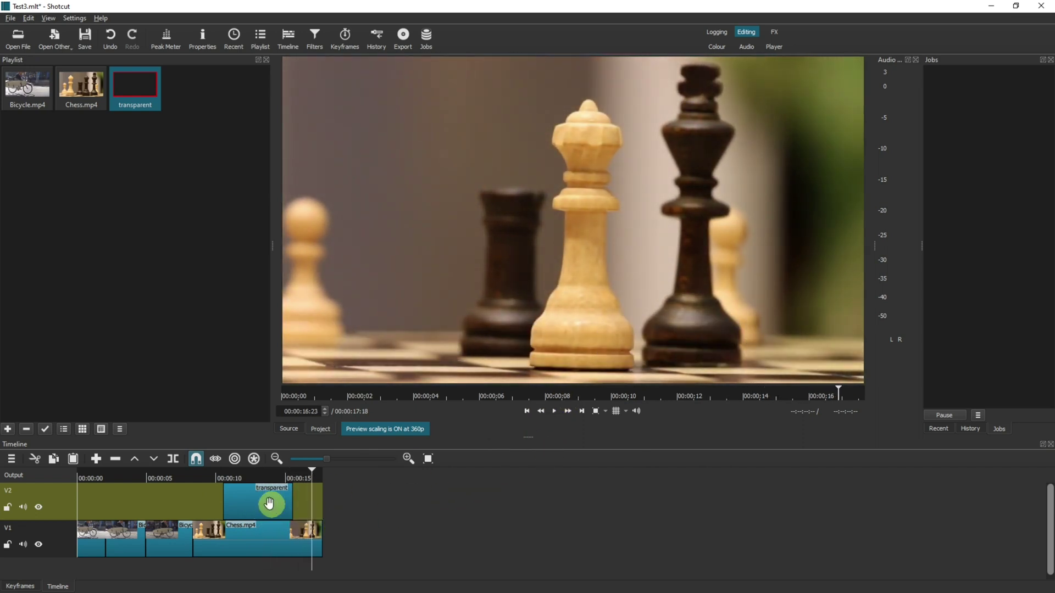
pyautogui.click(119, 547)
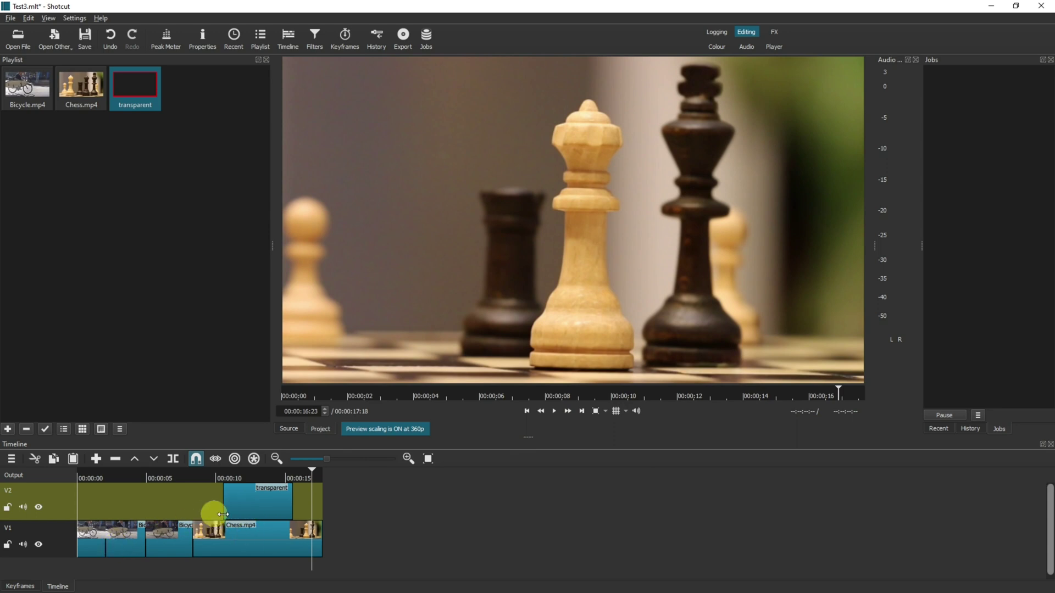
# Step: Drag the V2 title left across the Bicycle/Chess cut and preview from about 5 seconds
pyautogui.moveTo(252, 504); pyautogui.dragTo(187, 509)
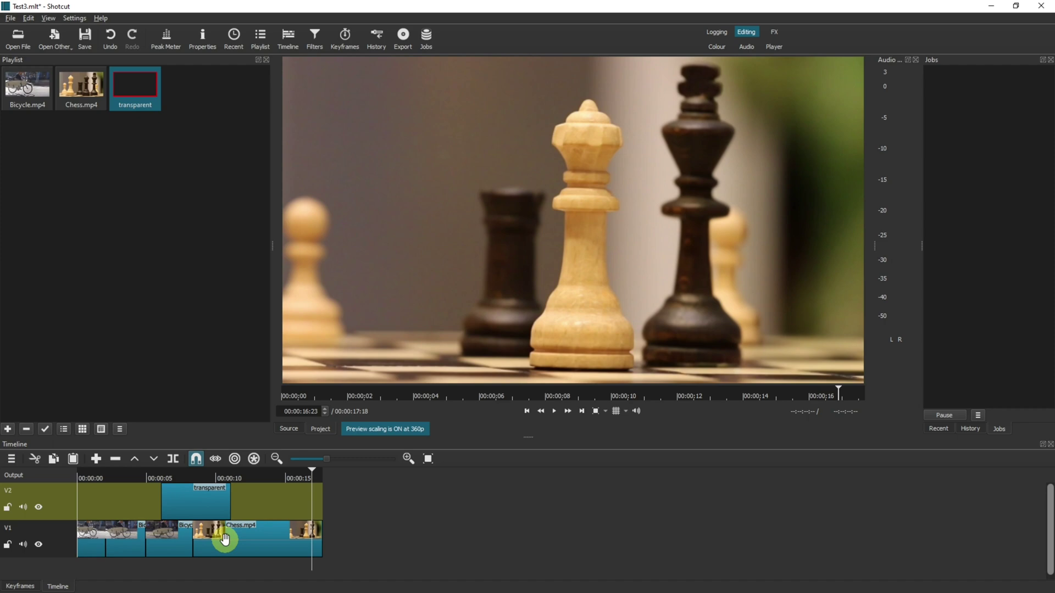
pyautogui.click(148, 477)
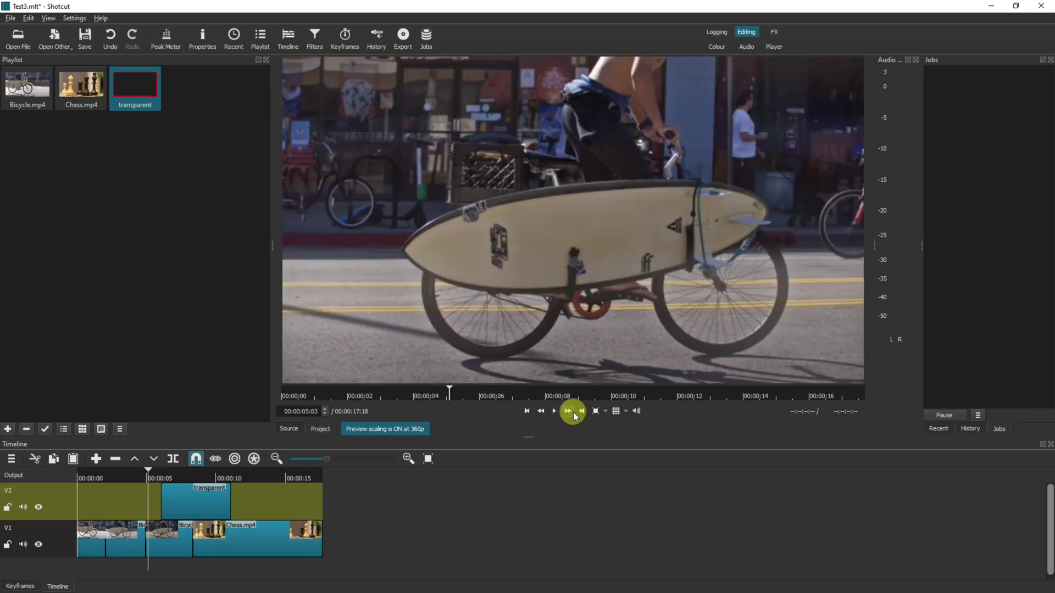
pyautogui.click(555, 412)
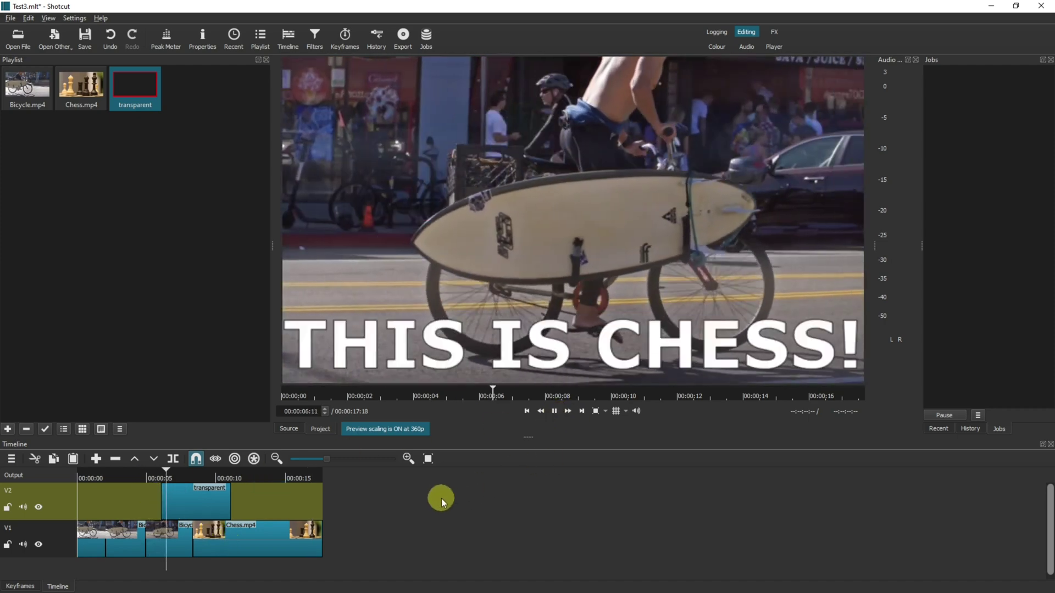
pyautogui.click(219, 503)
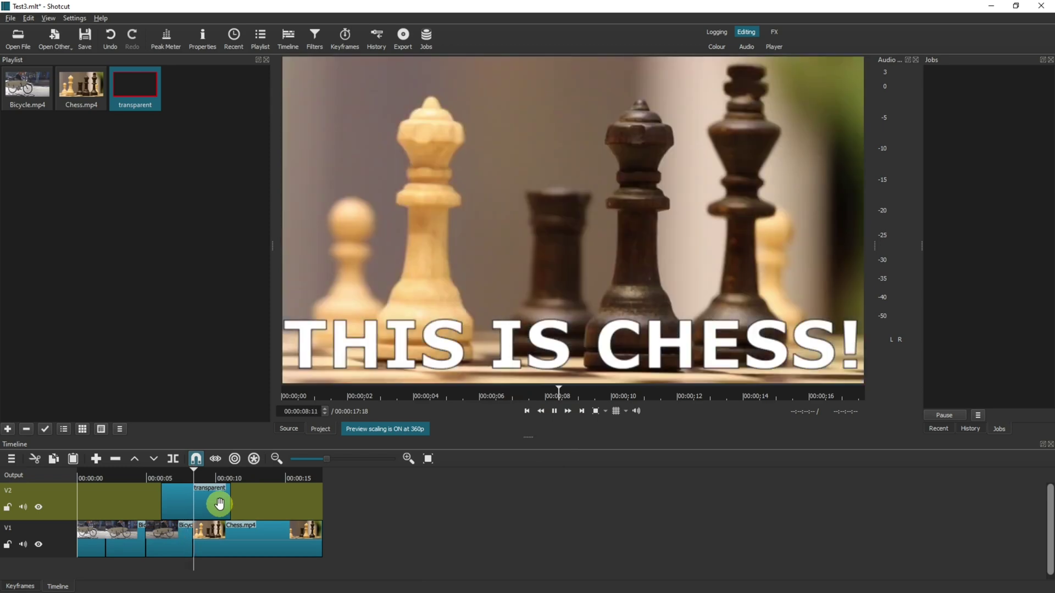
pyautogui.click(554, 410)
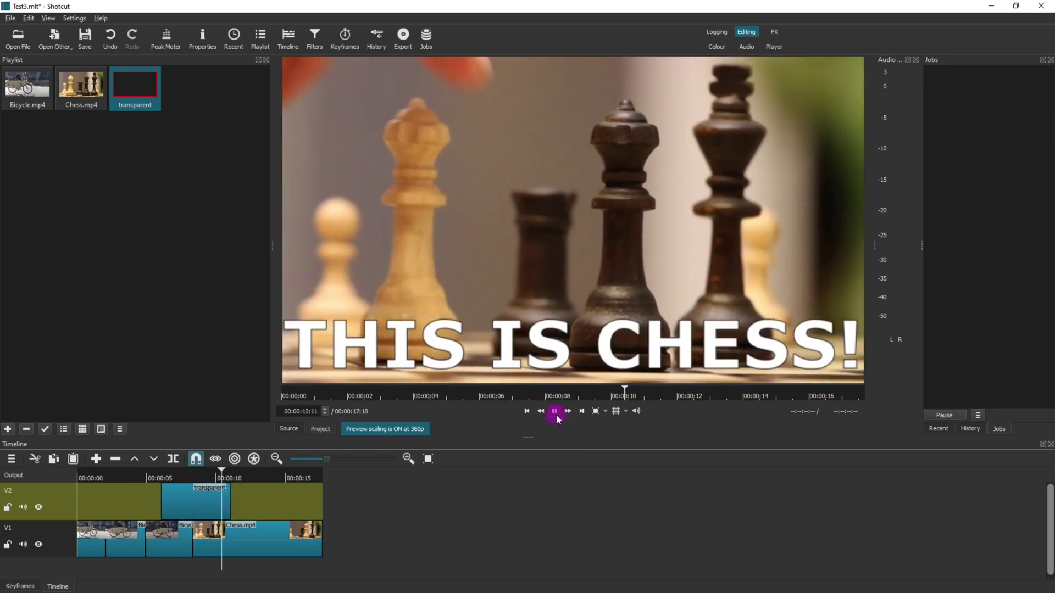
pyautogui.click(107, 537)
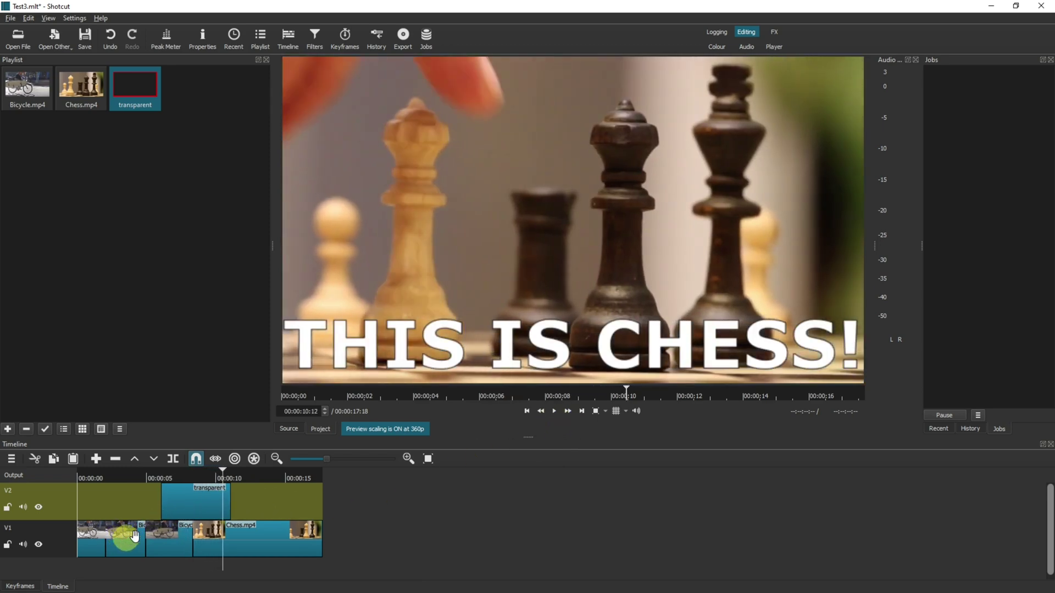
pyautogui.click(192, 499)
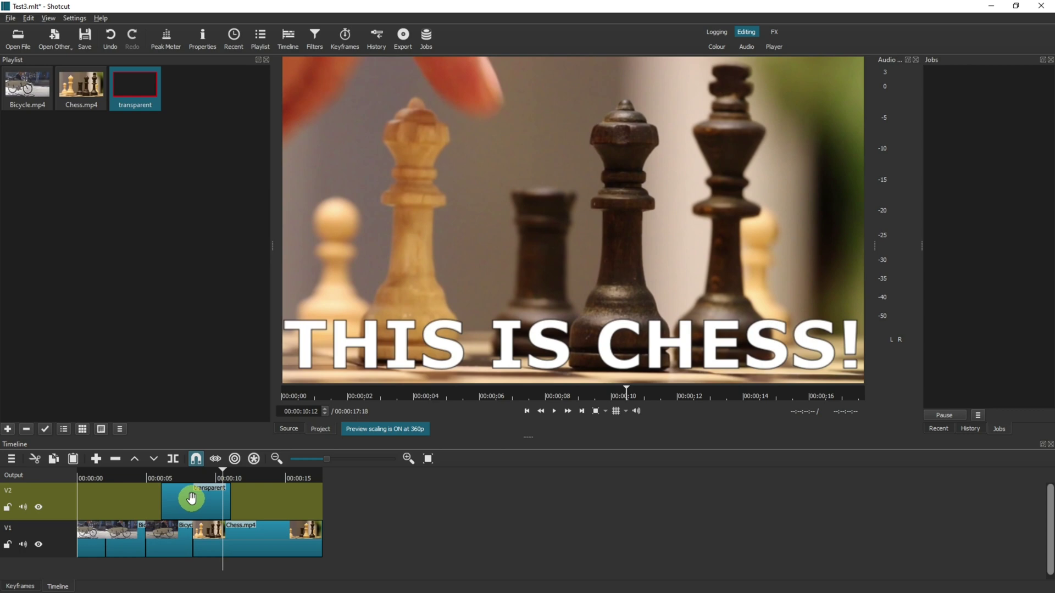
# Step: Overlap Chess.mp4 onto the Bicycle clip and play back the crossfade from about 5 seconds
pyautogui.moveTo(260, 538); pyautogui.dragTo(245, 540)
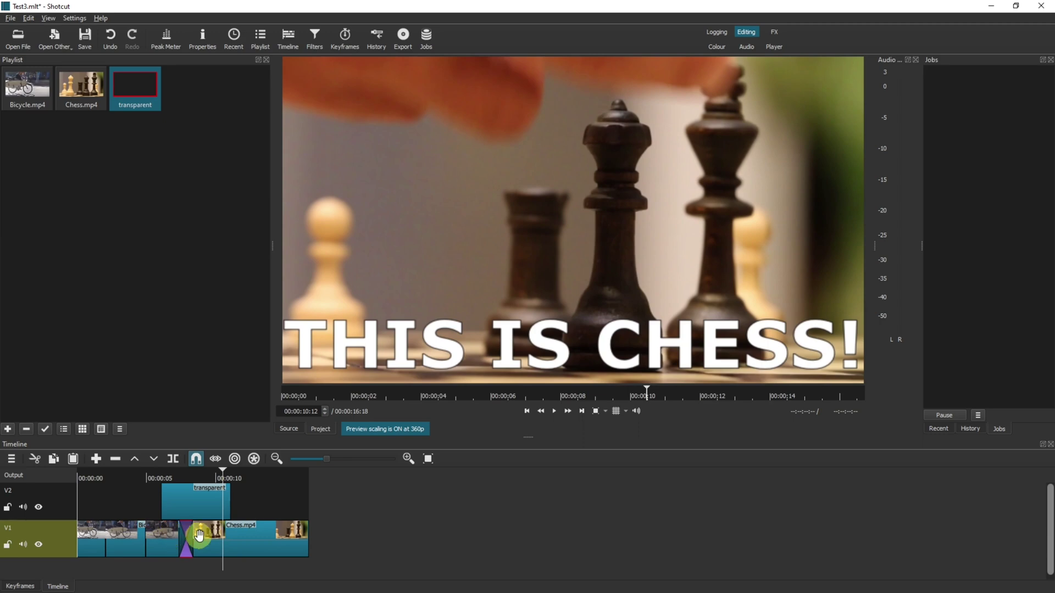
pyautogui.click(201, 501)
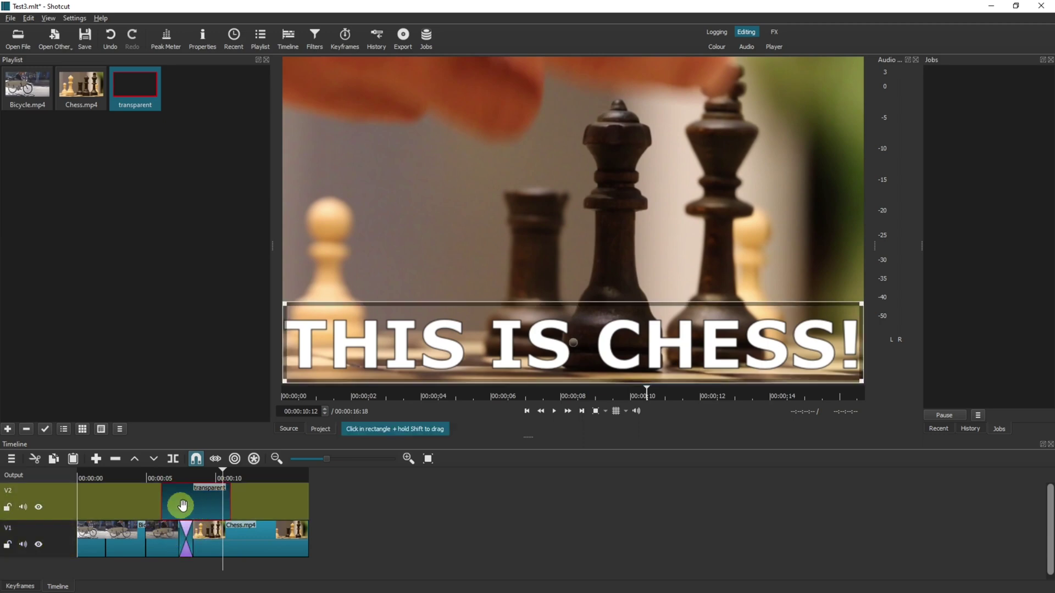
pyautogui.click(153, 485)
pyautogui.click(554, 410)
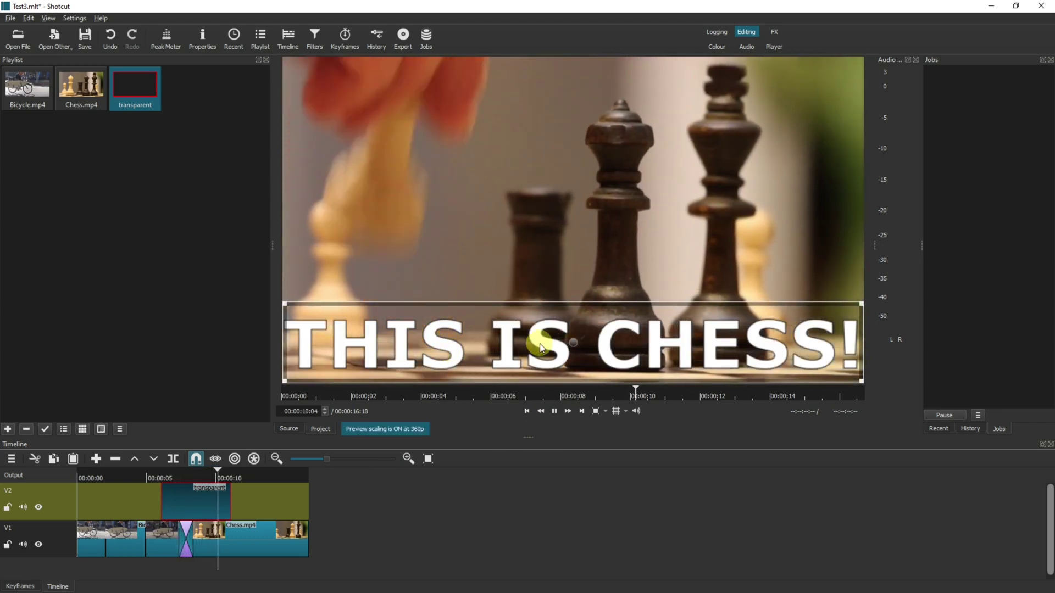
pyautogui.click(555, 410)
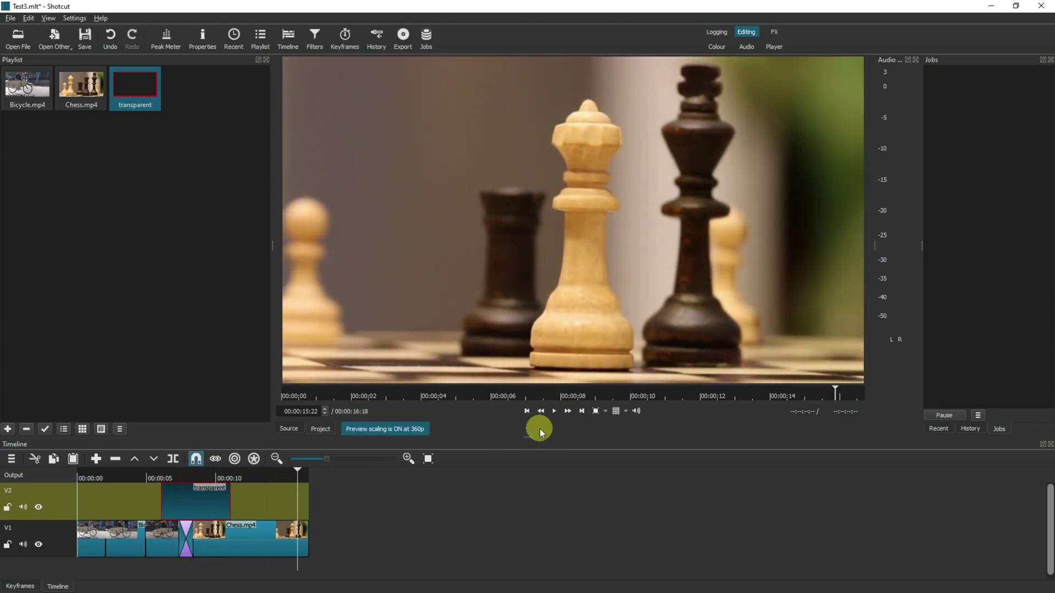